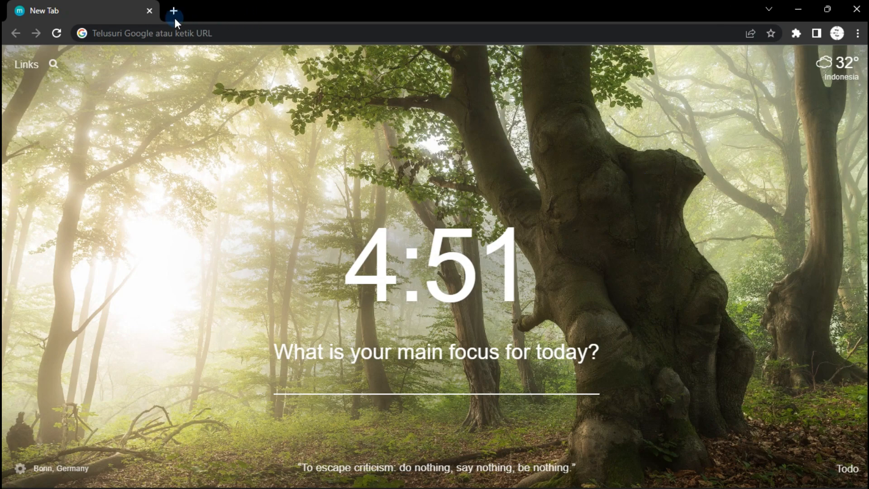
Go to google.com in the new browser tab
click(367, 32)
text(go)
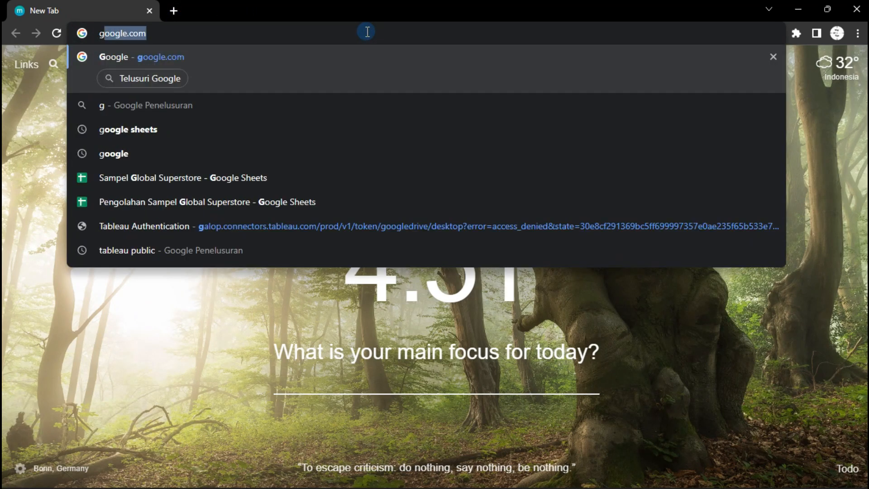
key(Return)
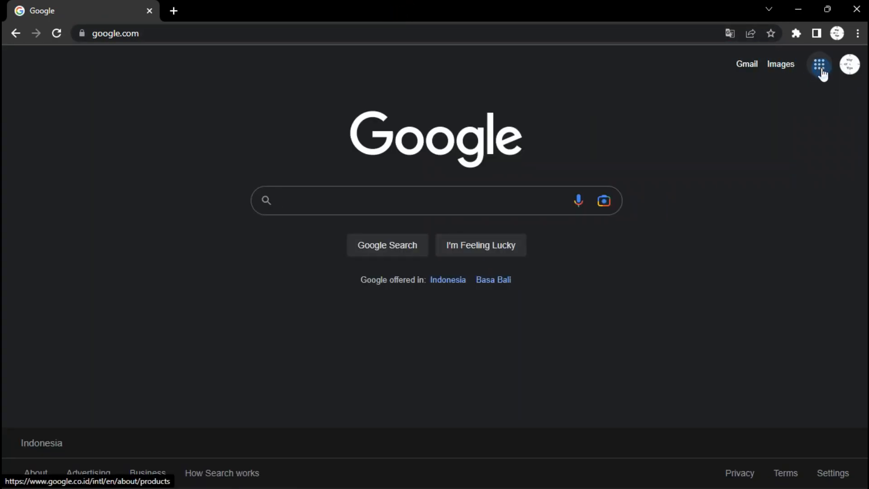
Open Google Sheets from the Google apps menu and start a blank spreadsheet
click(820, 68)
scroll(825, 195, down, 5)
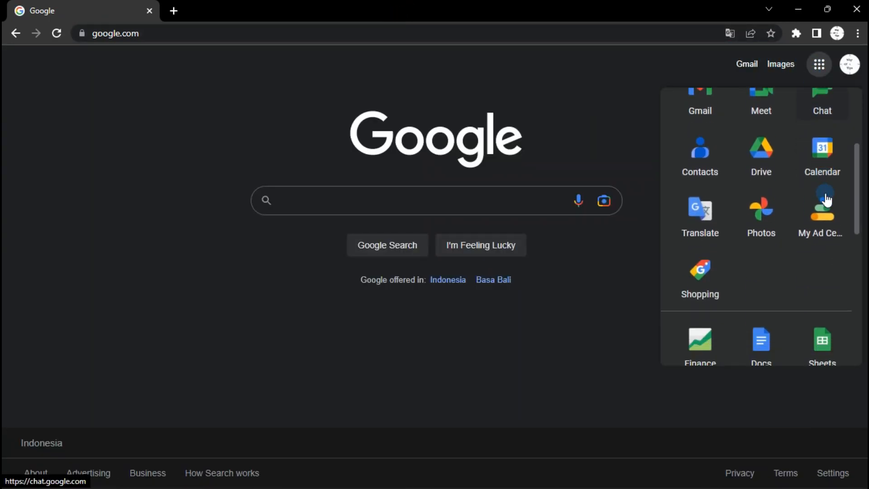
click(816, 242)
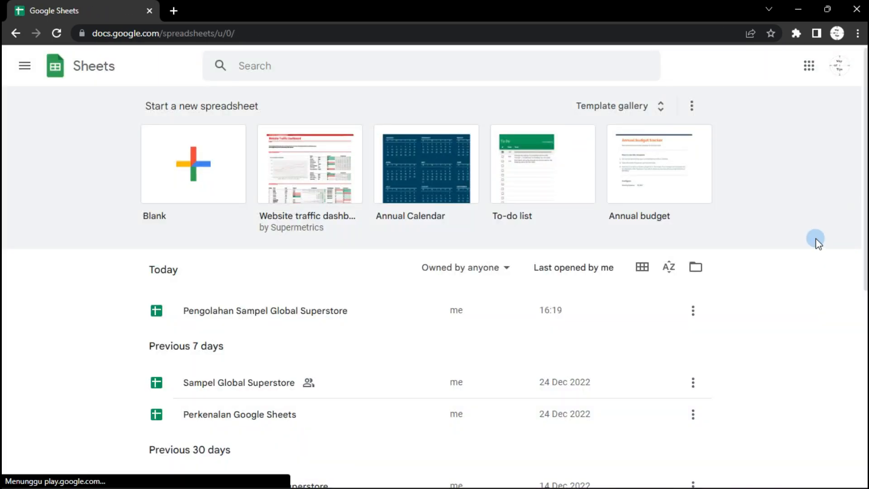
click(181, 164)
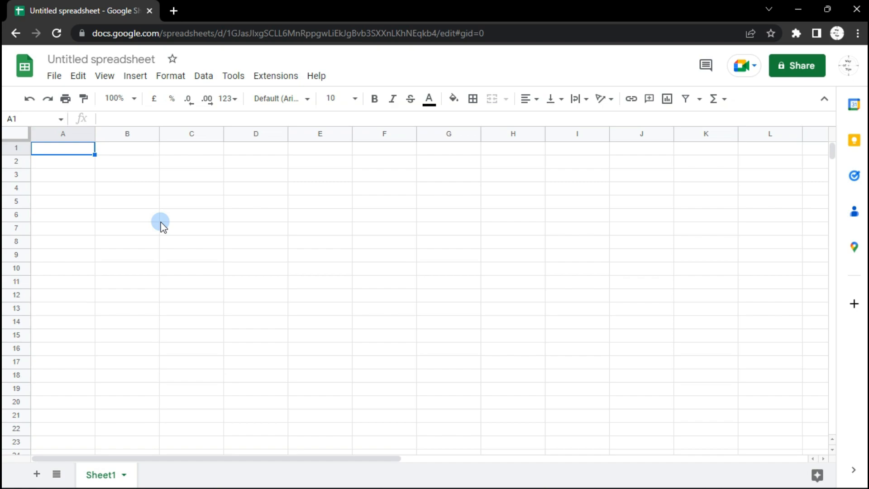
click(54, 75)
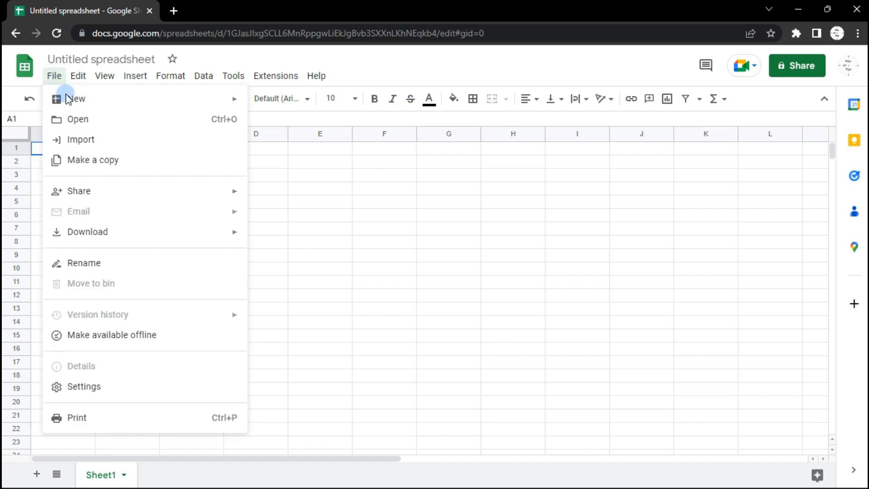
click(89, 141)
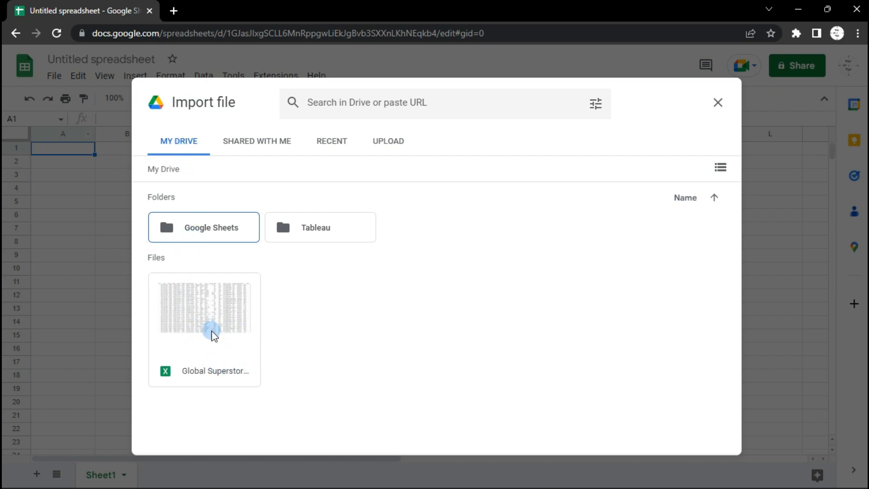
click(250, 144)
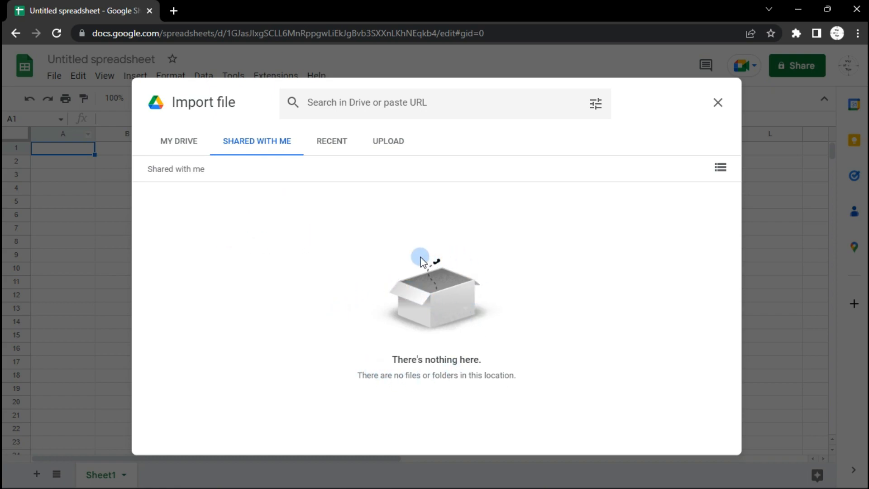
click(331, 145)
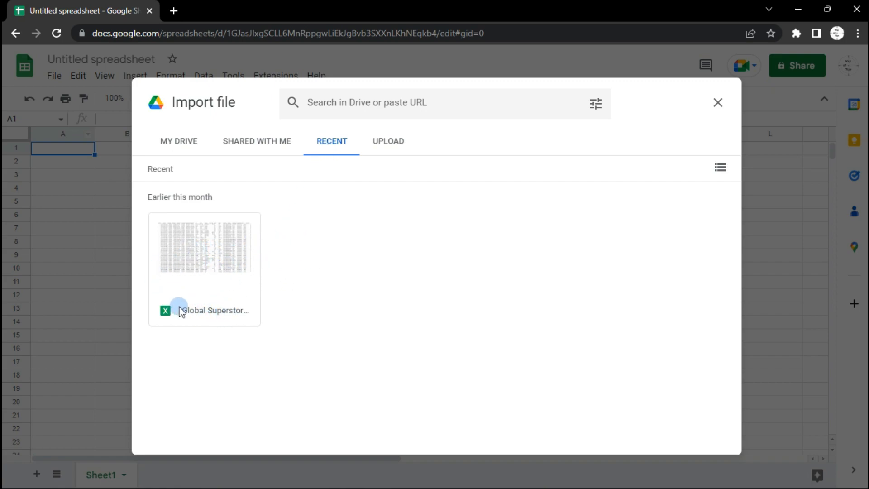
click(386, 144)
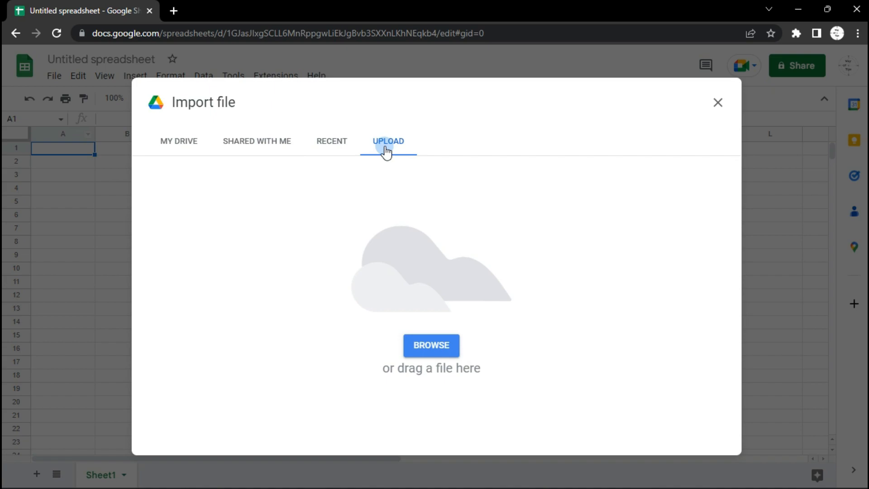
click(428, 349)
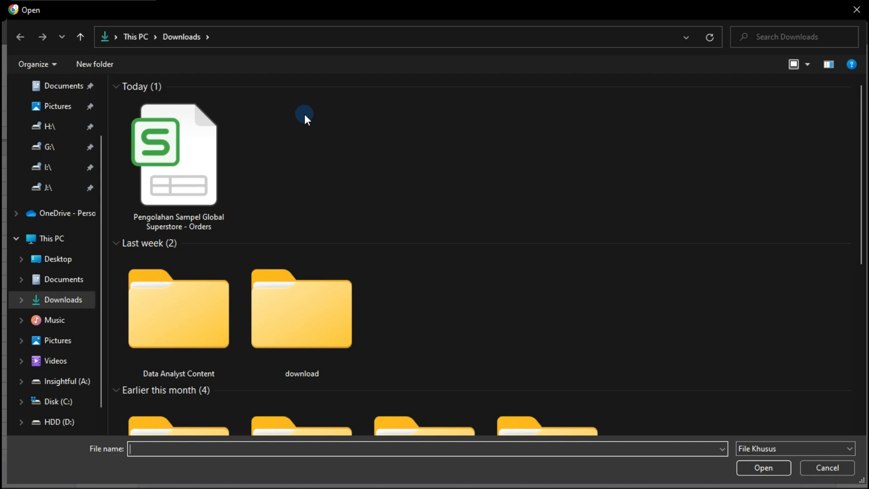
click(178, 164)
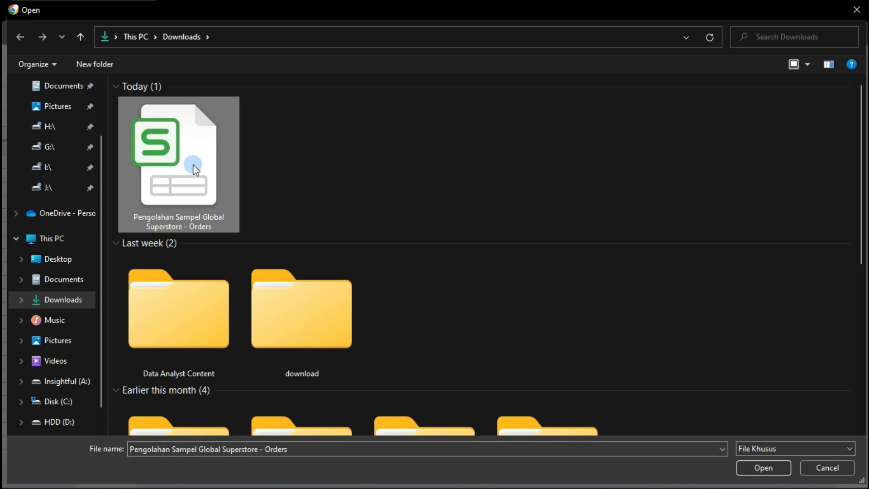
click(753, 472)
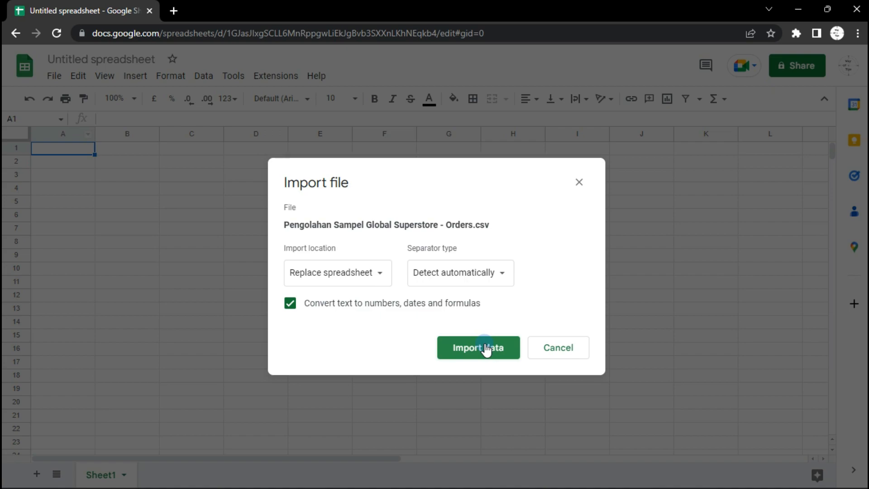
click(580, 182)
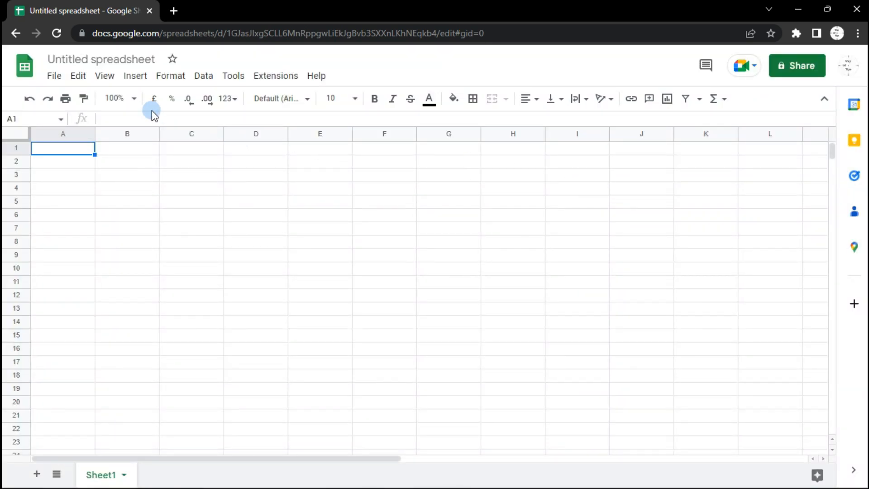
Open the existing Pengolahan Sampel Global Superstore spreadsheet from the recent files
click(55, 77)
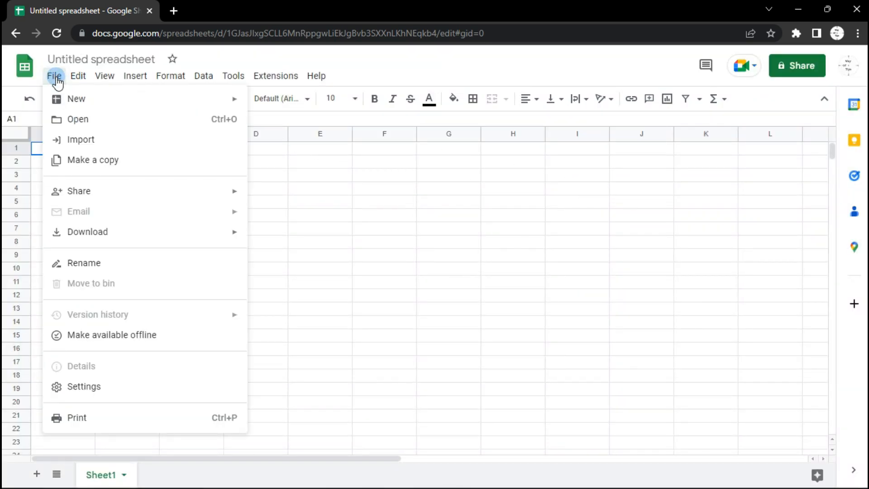
click(85, 119)
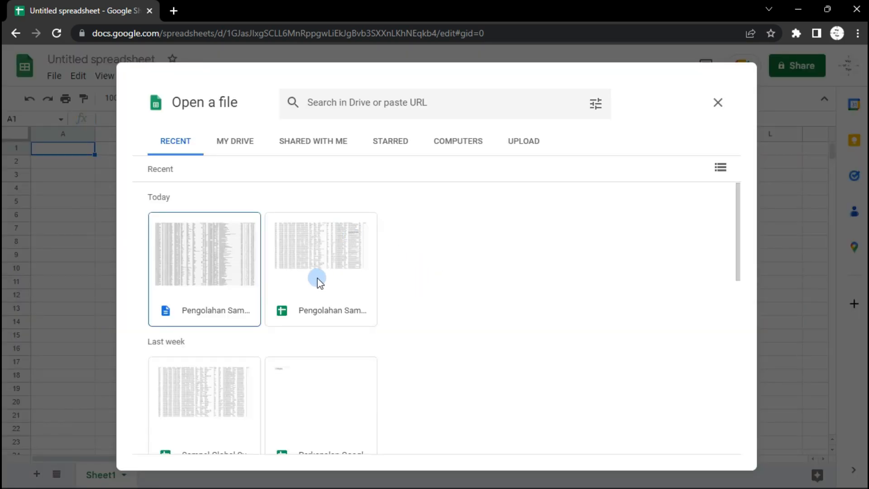
click(319, 276)
double_click(319, 276)
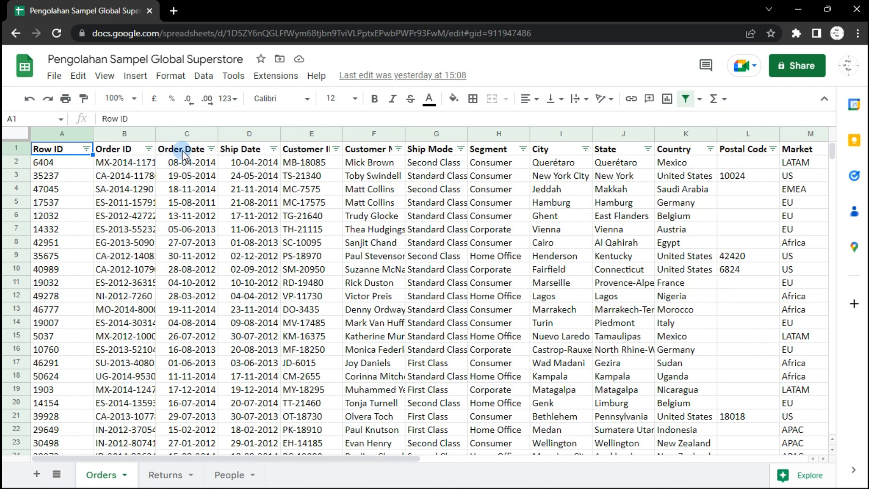
Sort the Orders sheet by the Order Date column from A to Z
click(201, 153)
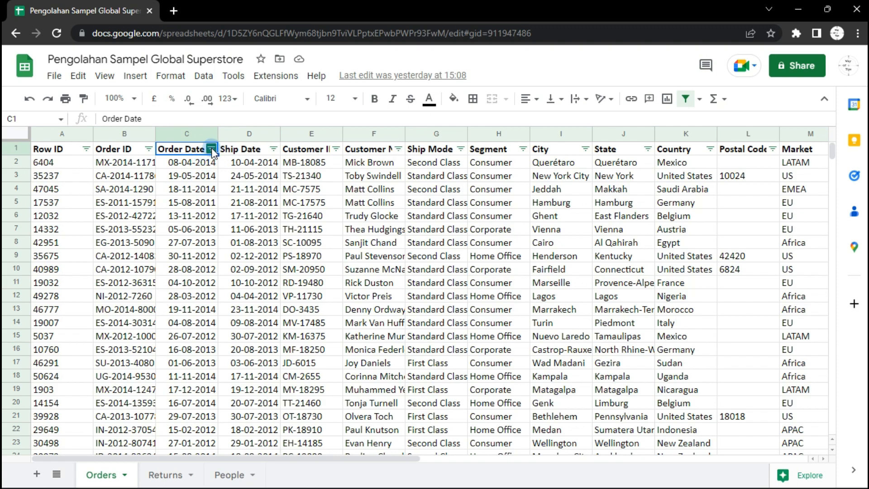
click(211, 149)
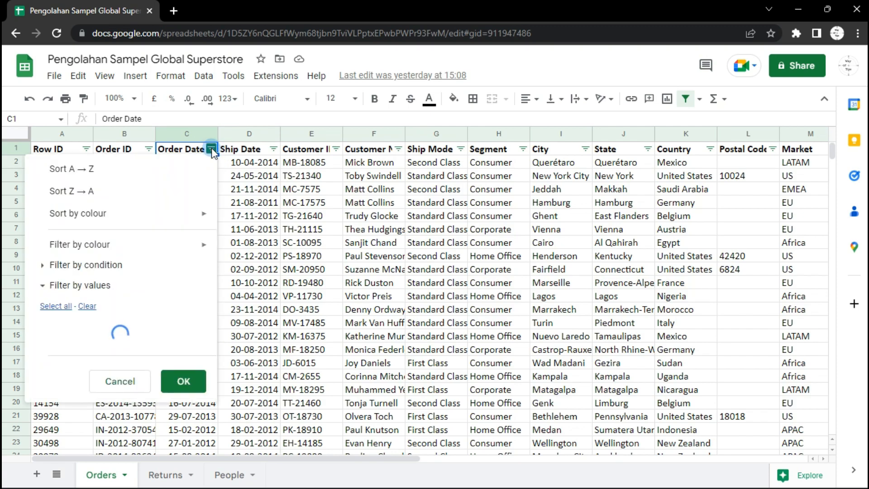
click(73, 170)
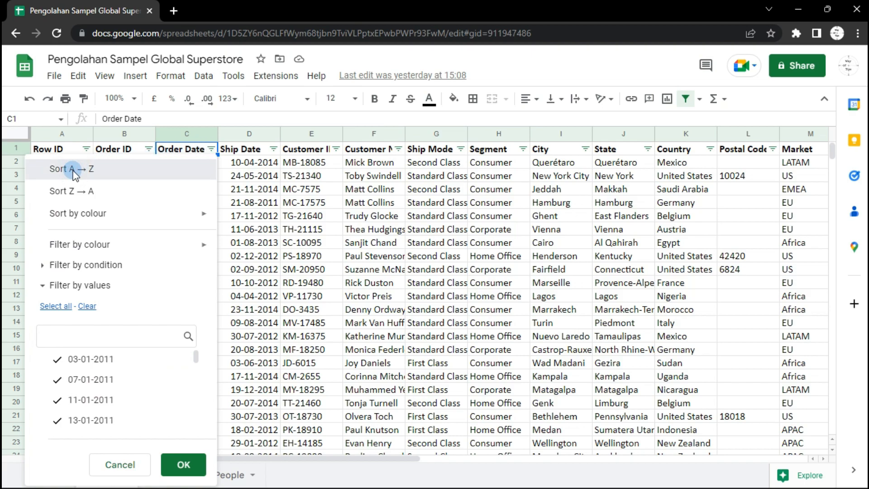
click(73, 171)
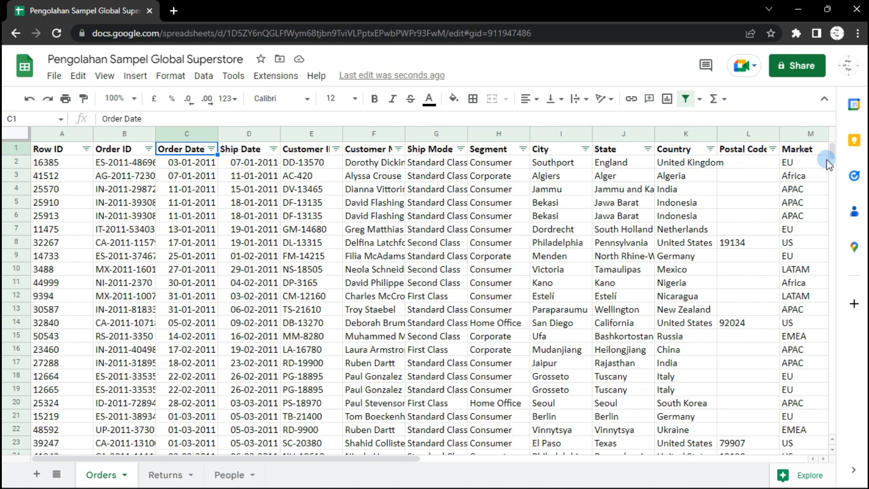
Sort the Orders sheet by the Order Date column from Z to A
click(832, 433)
click(210, 152)
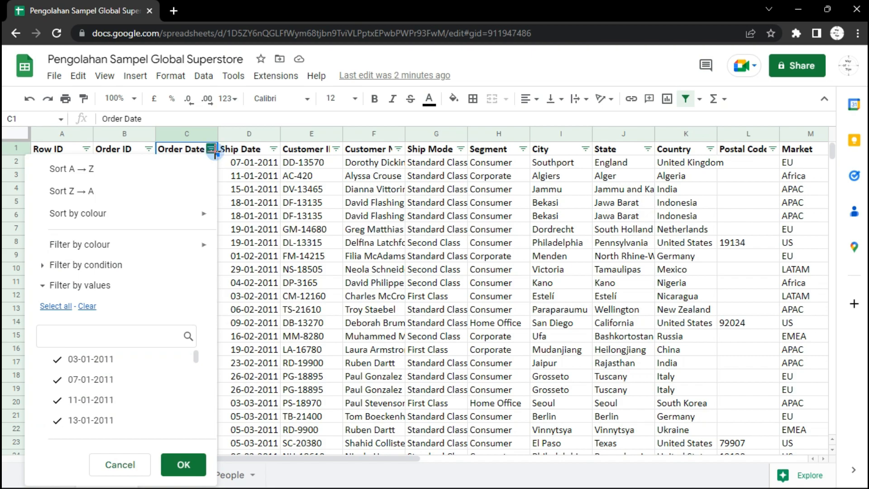
click(93, 192)
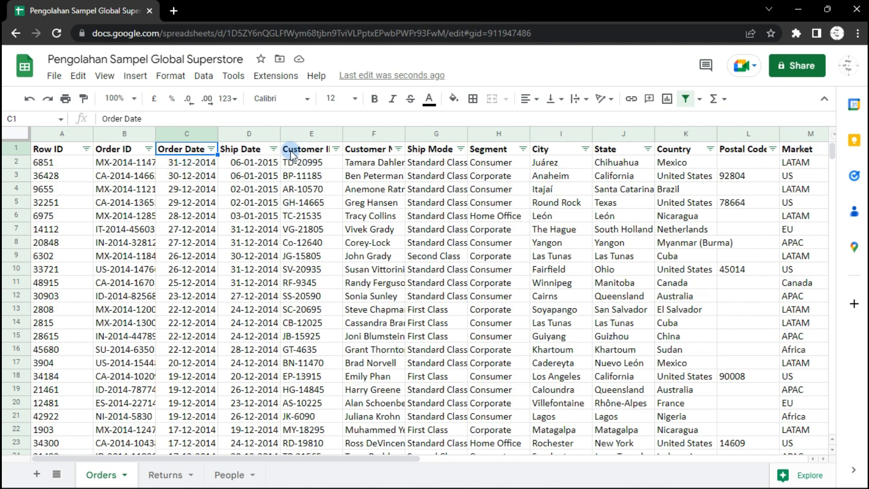
Select column C and sort that range by column C from A to Z
drag(835, 178, 829, 438)
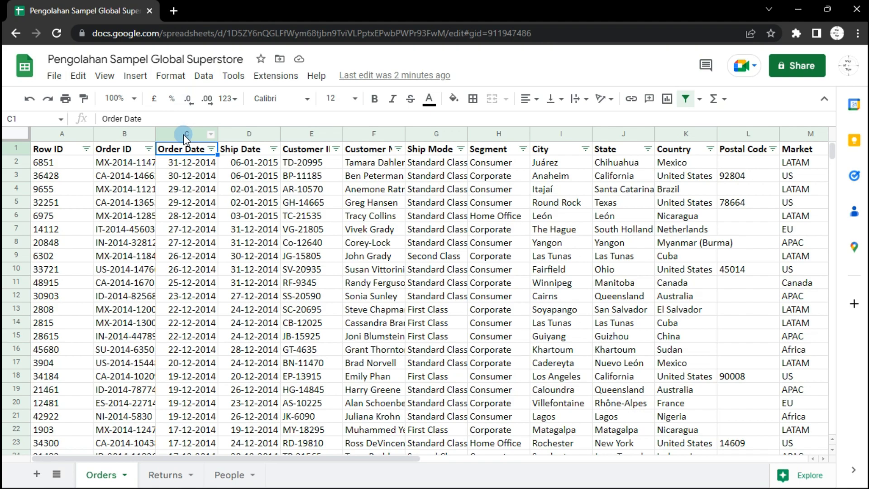
click(186, 135)
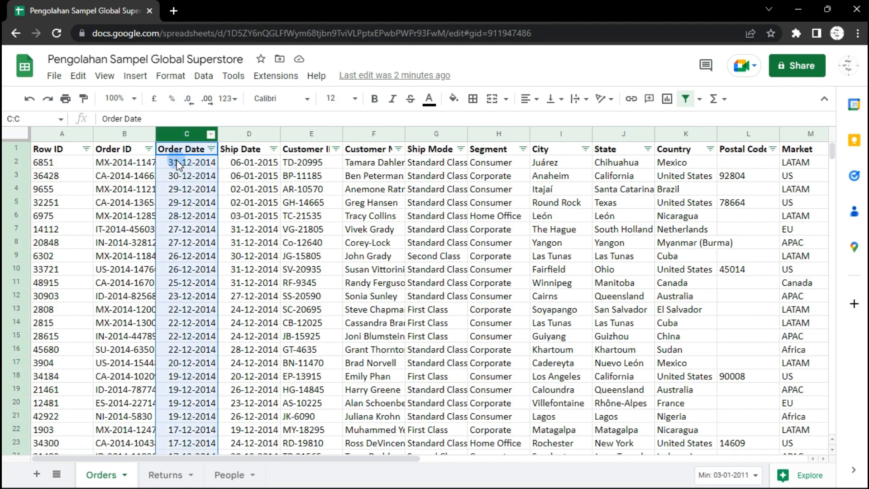
click(204, 77)
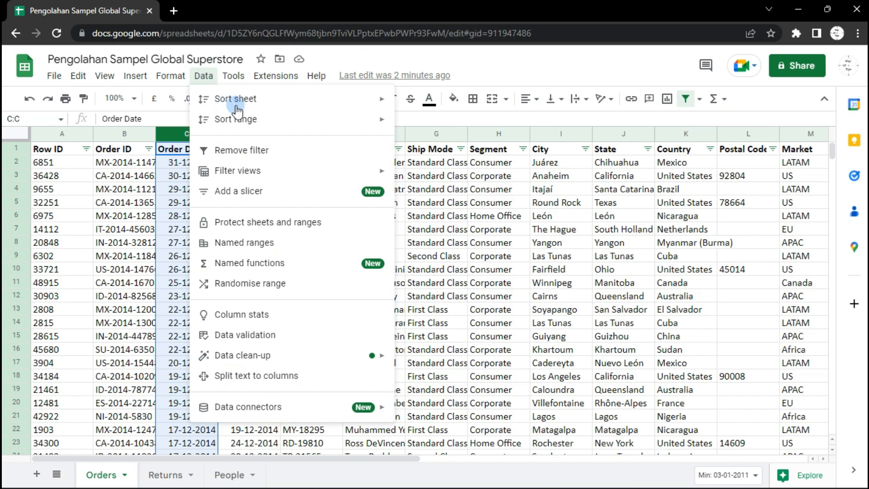
click(324, 123)
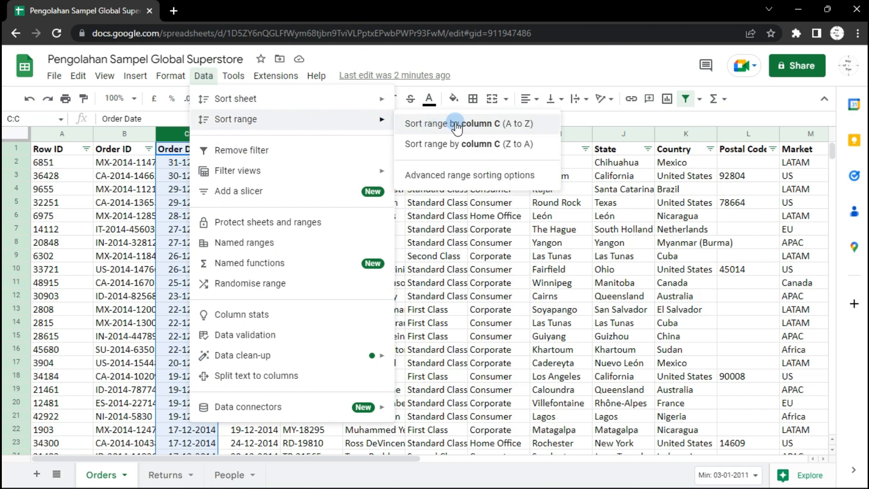
click(491, 128)
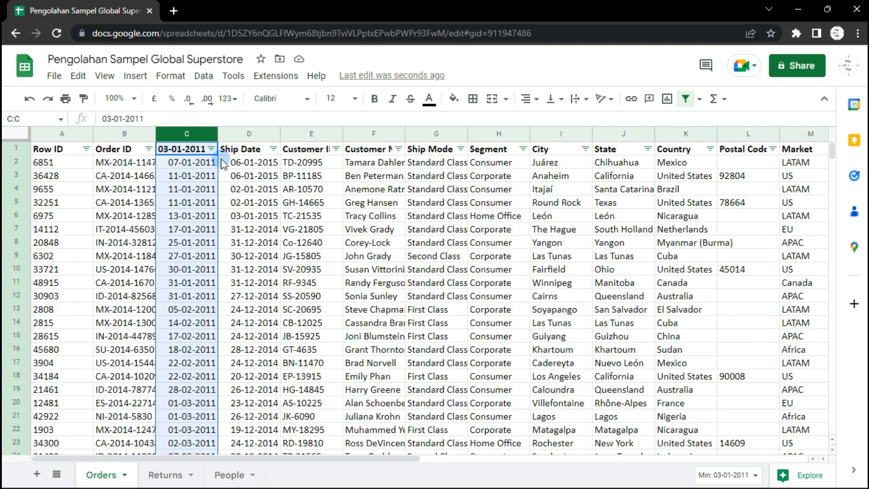
Duplicate the Orders sheet and rename the copy Technology 2014
right_click(100, 481)
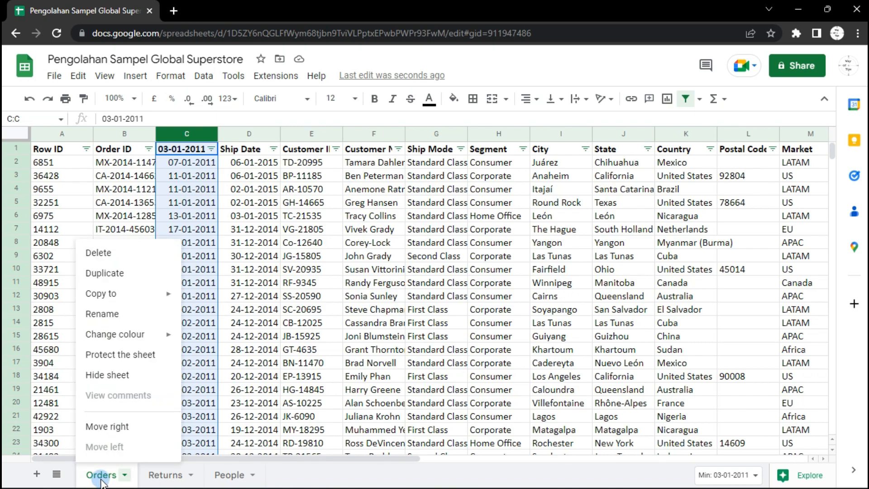
click(117, 277)
click(176, 474)
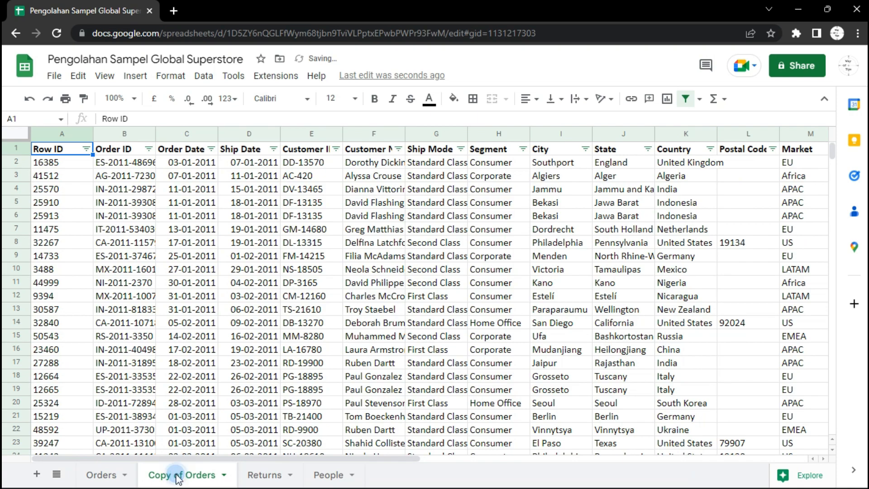
double_click(176, 474)
text(Tech)
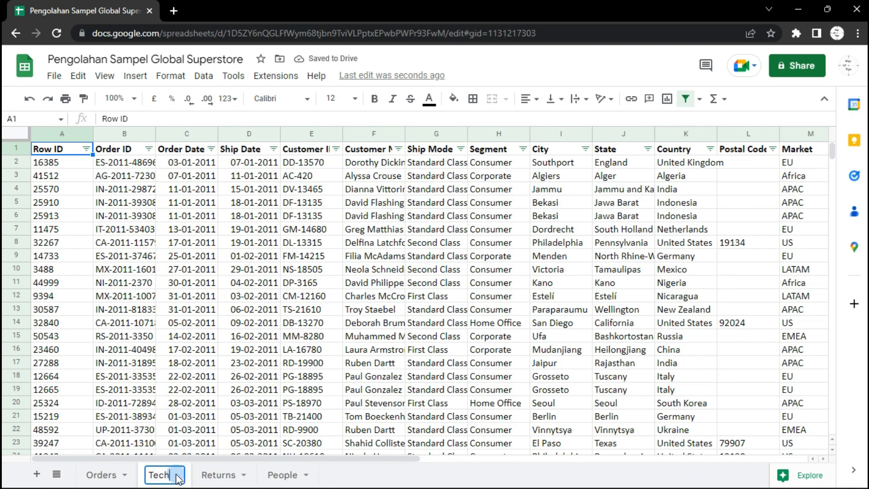
text(nology 2)
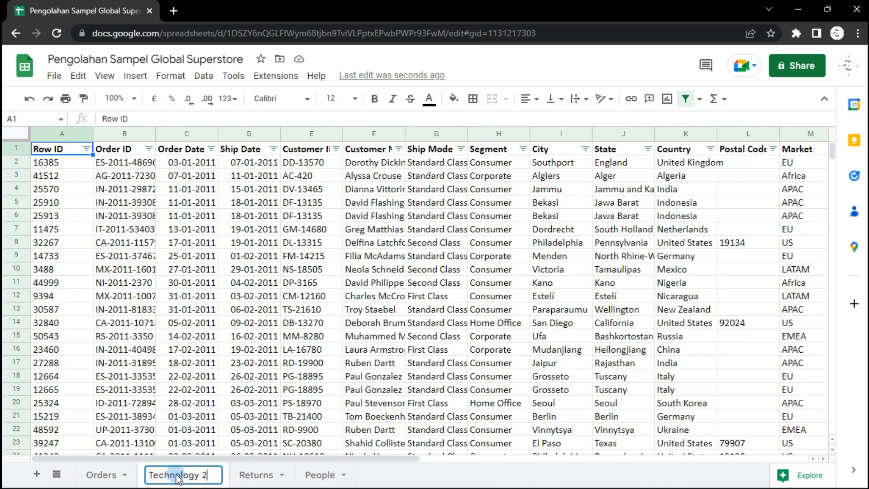
text(014)
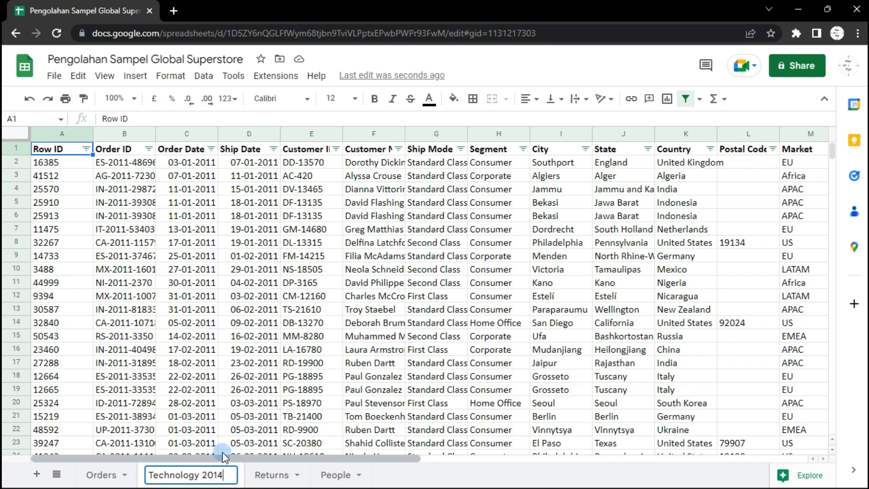
Filter the Category column of the Technology 2014 sheet to show only Technology
click(213, 339)
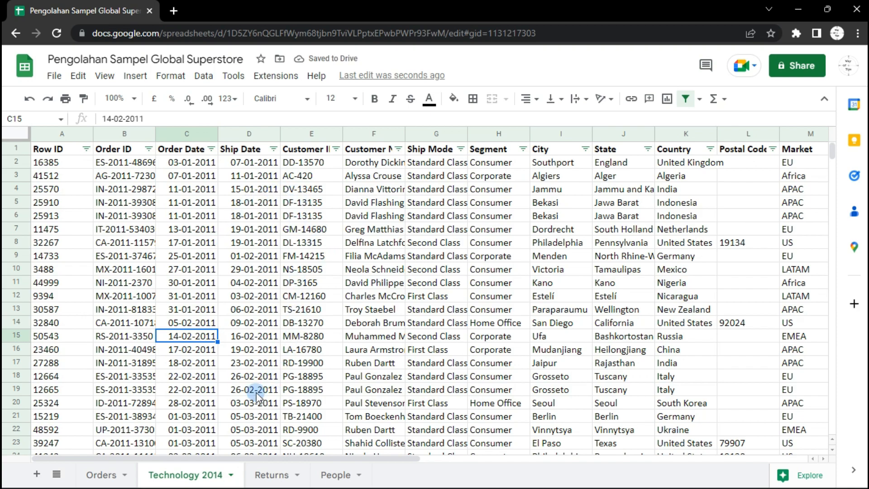
drag(247, 455, 458, 468)
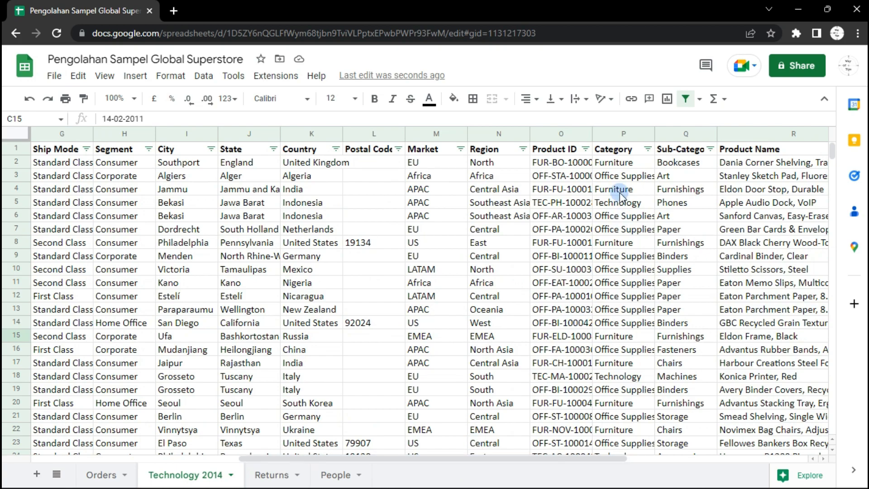
click(647, 150)
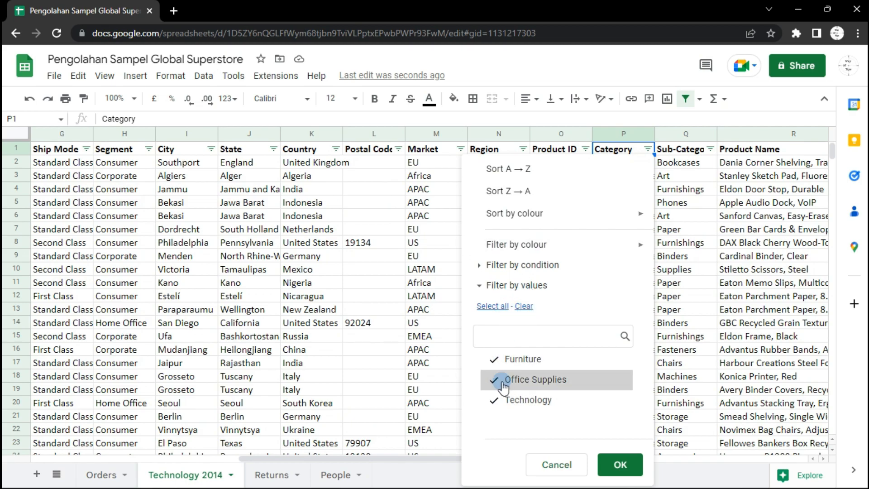
click(524, 306)
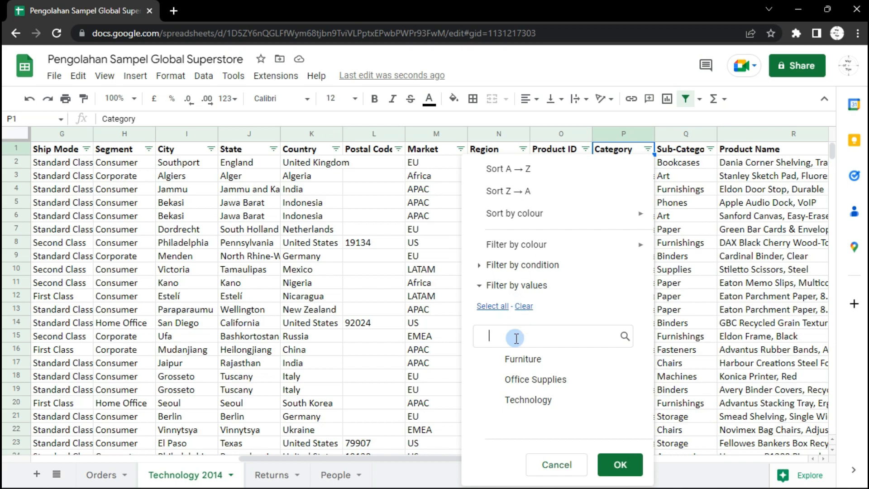
click(523, 403)
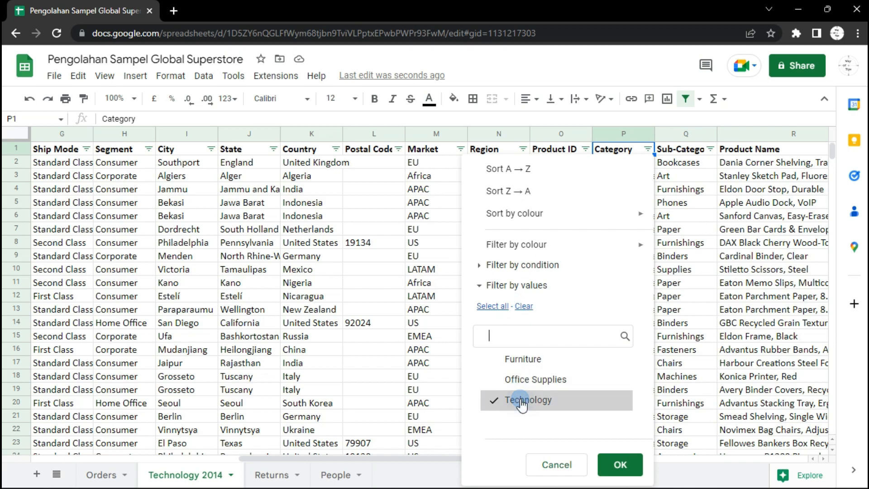
click(621, 466)
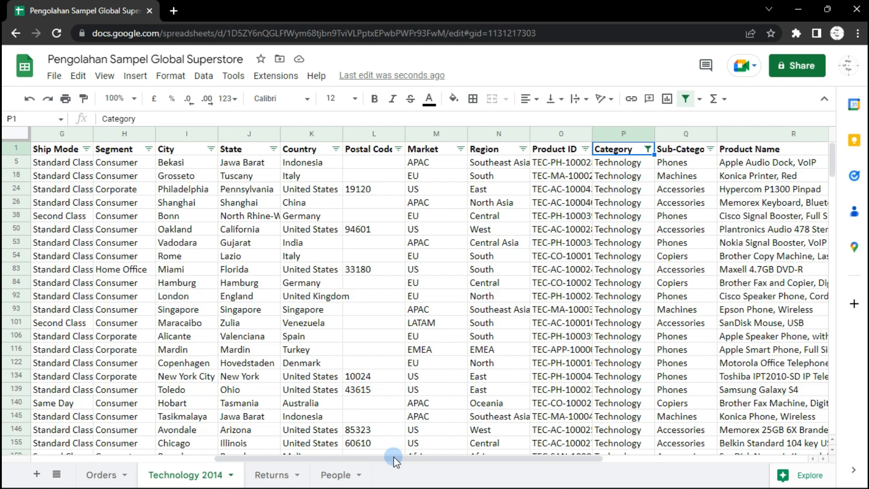
Filter the Order Date column to show only dates from 2014
drag(393, 458, 180, 463)
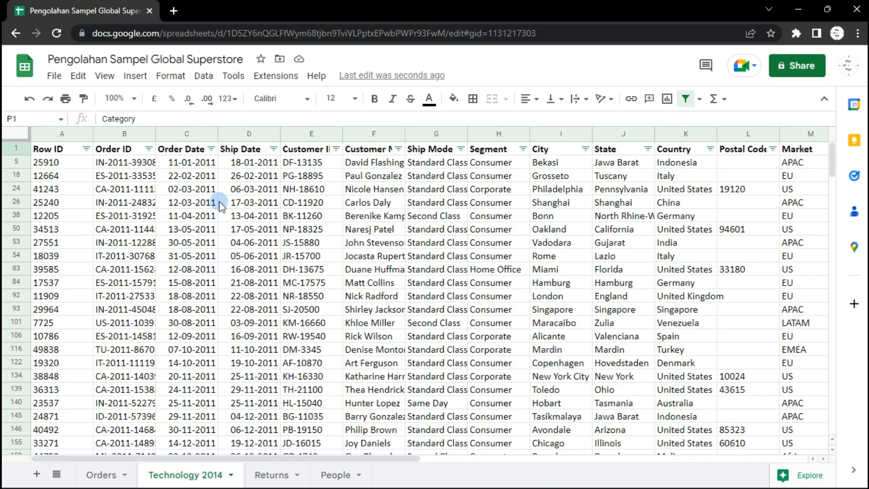
click(211, 149)
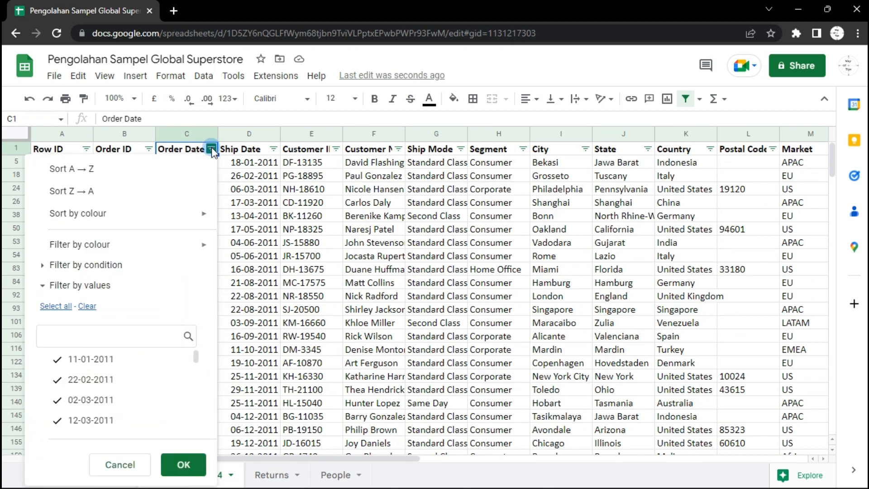
click(87, 306)
click(81, 335)
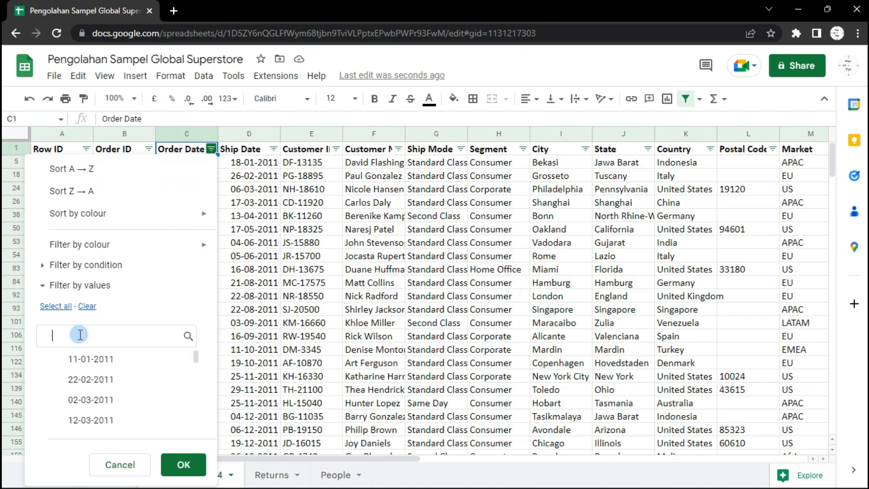
text(2014)
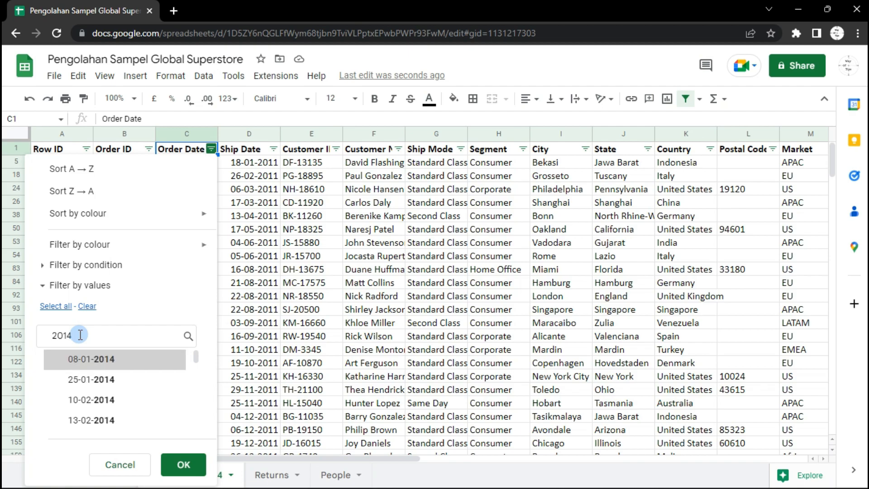
click(64, 307)
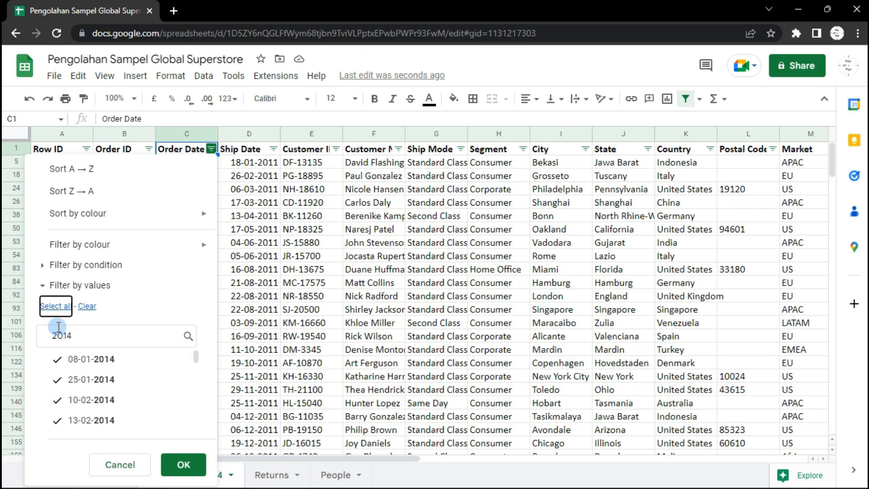
click(183, 471)
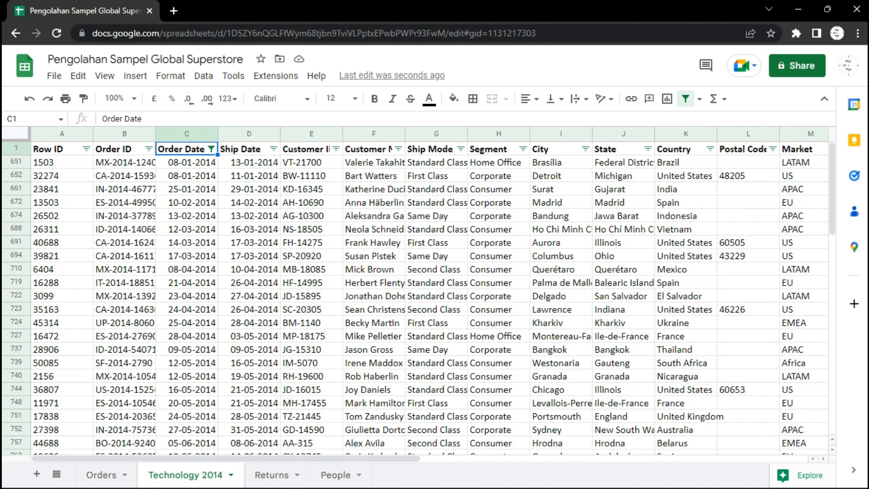
Scroll through the filtered rows to review the 2014 technology orders
drag(832, 180, 830, 411)
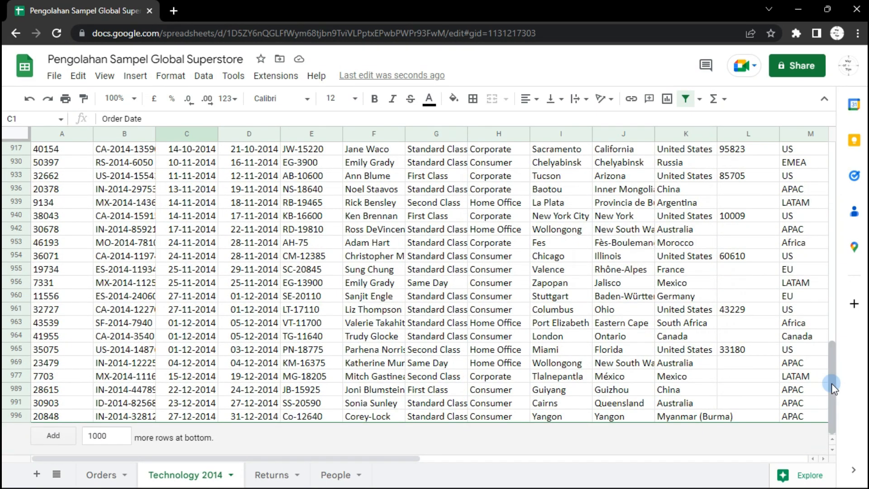
scroll(830, 275, up, 1)
drag(829, 275, 832, 131)
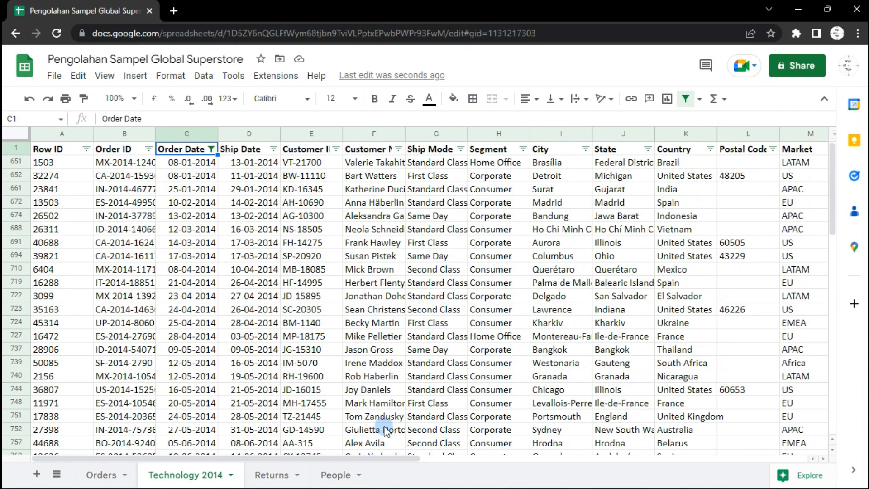
drag(315, 463, 460, 461)
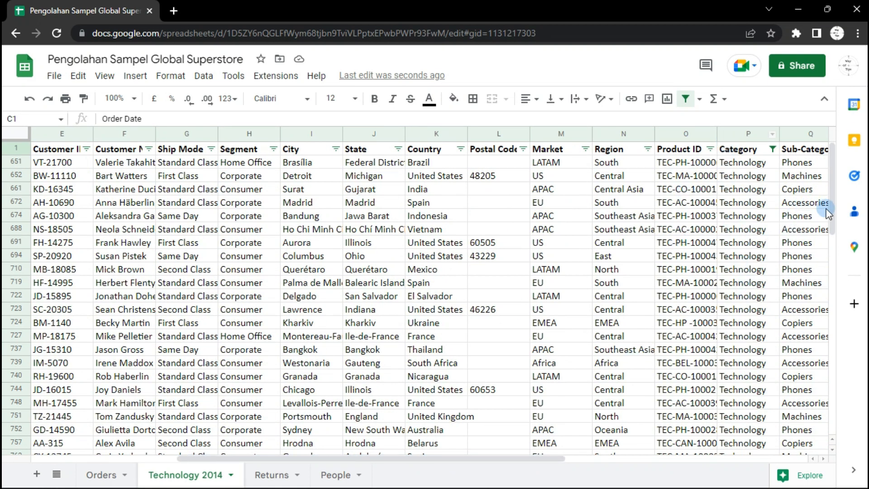
drag(832, 232, 837, 161)
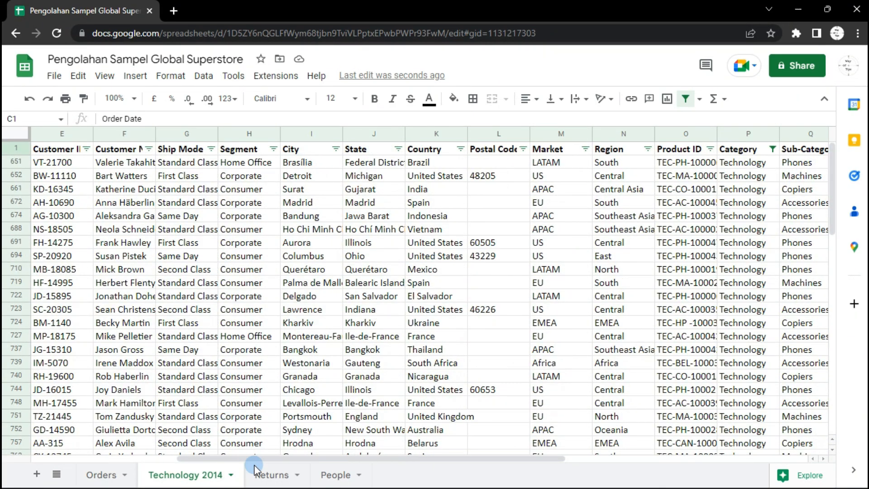
drag(286, 461, 124, 449)
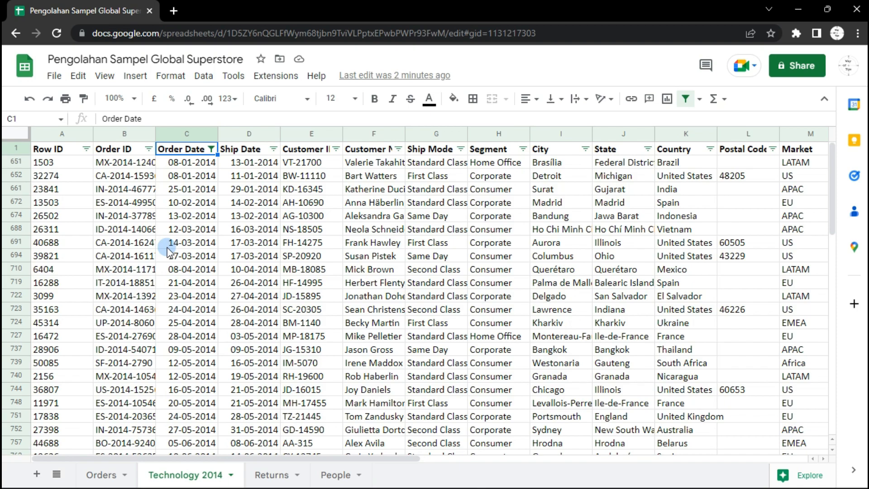
Create a new filter view on the Technology 2014 sheet and dismiss the tip
click(204, 77)
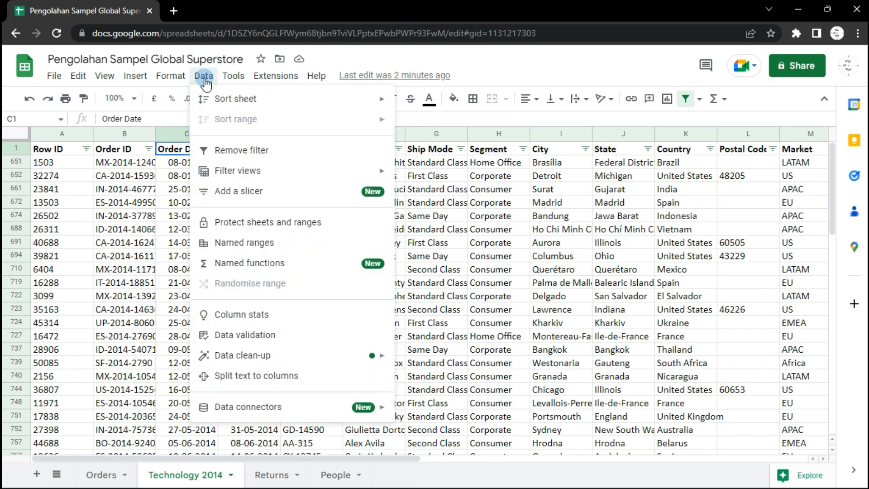
mouse_move(228, 171)
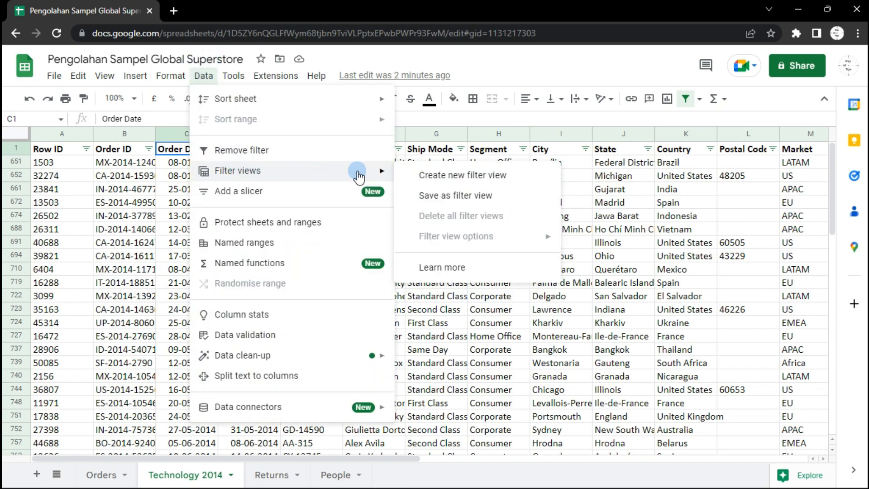
click(467, 176)
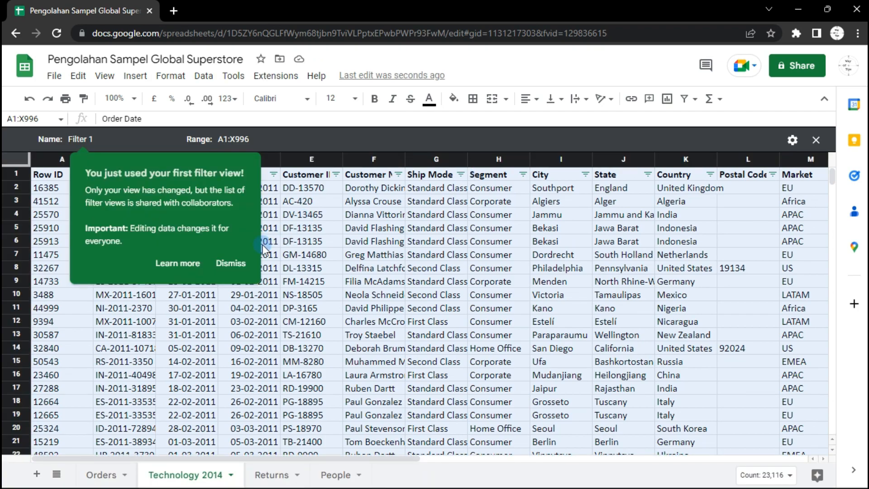
click(227, 266)
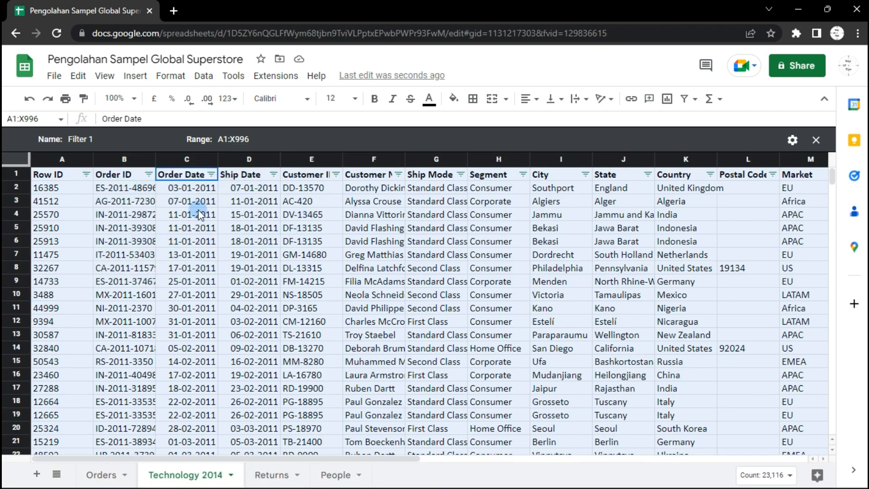
In the filter view, filter the Order Date column to show only dates from 2012
click(213, 174)
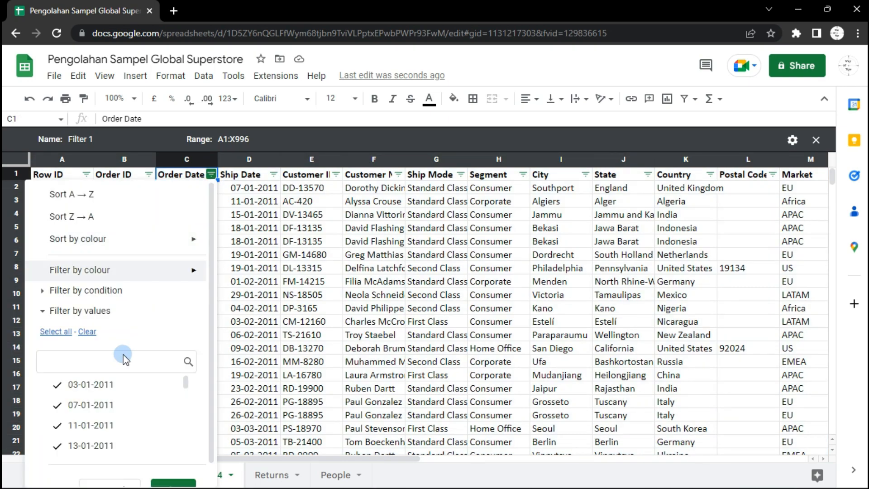
click(88, 333)
click(83, 369)
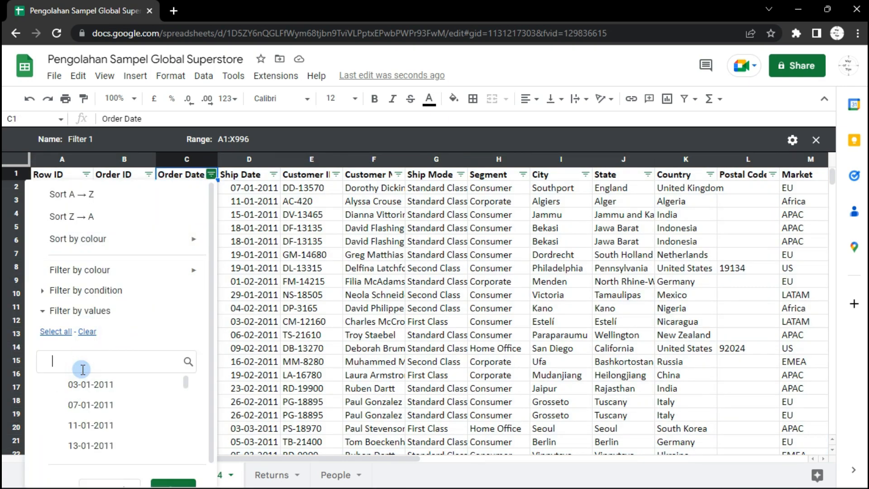
text(2012)
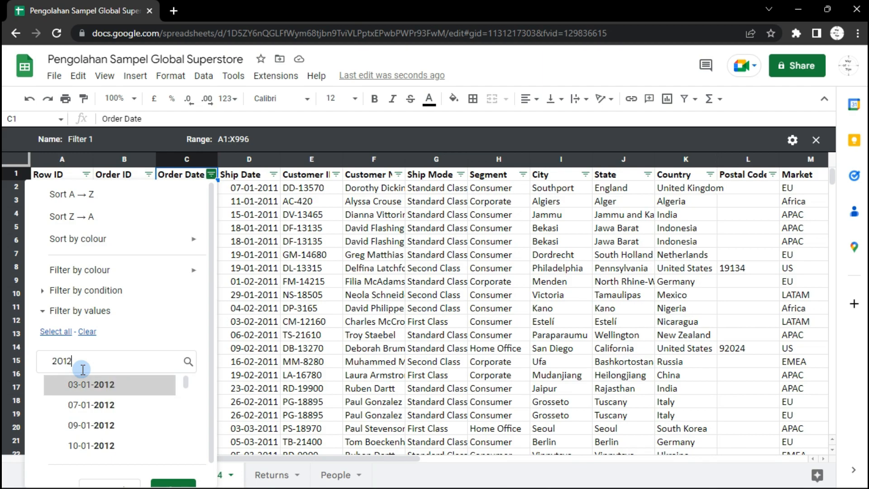
click(57, 333)
scroll(113, 393, down, 1)
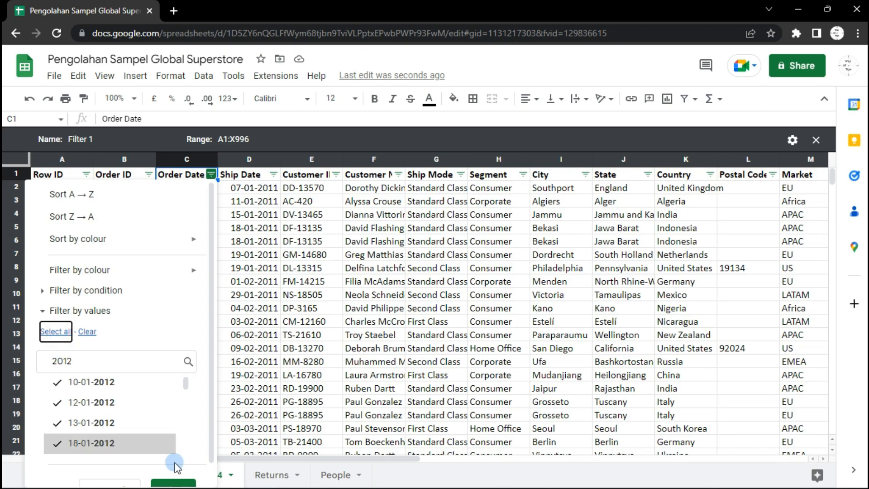
scroll(172, 483, down, 1)
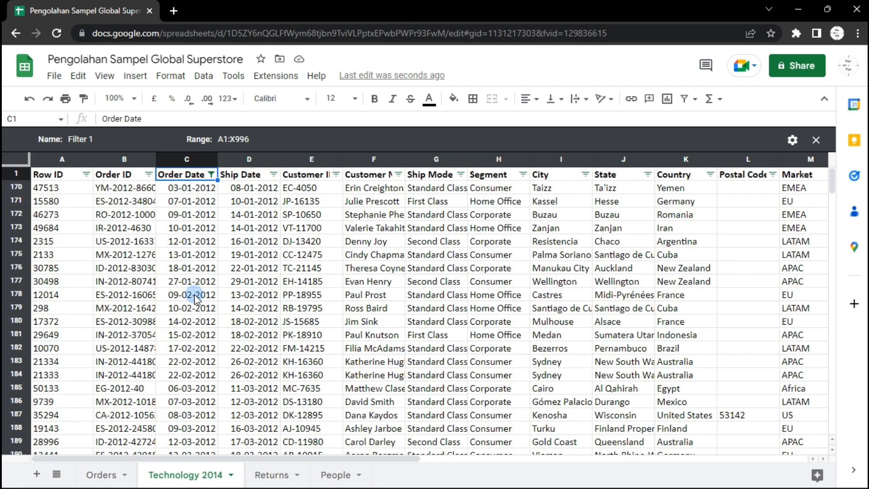
Filter the filter view's Category column to show only Office Supplies
drag(353, 460, 539, 451)
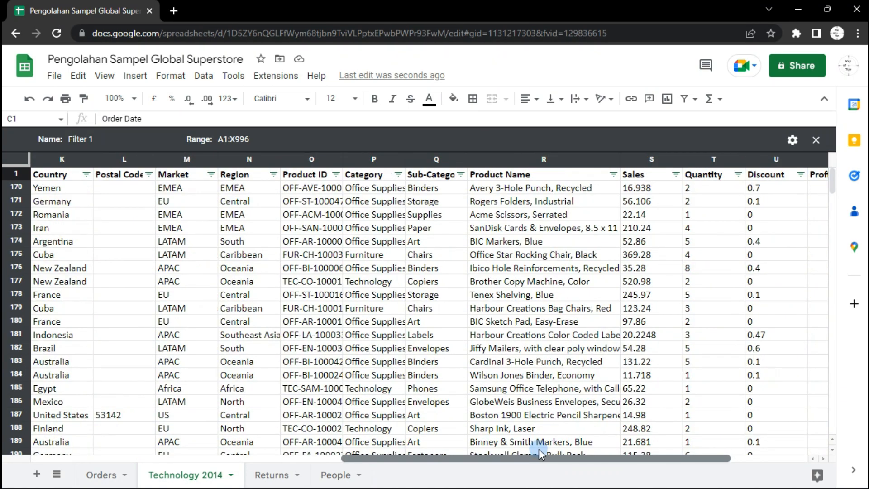
click(398, 176)
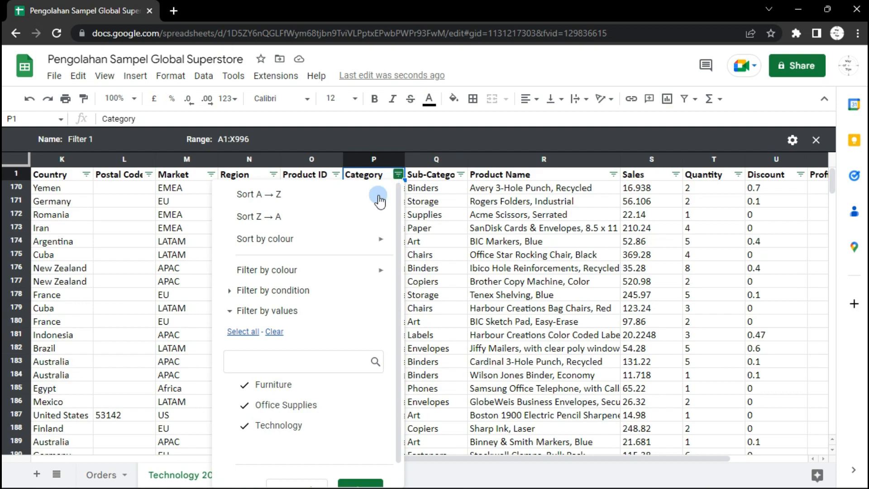
click(274, 332)
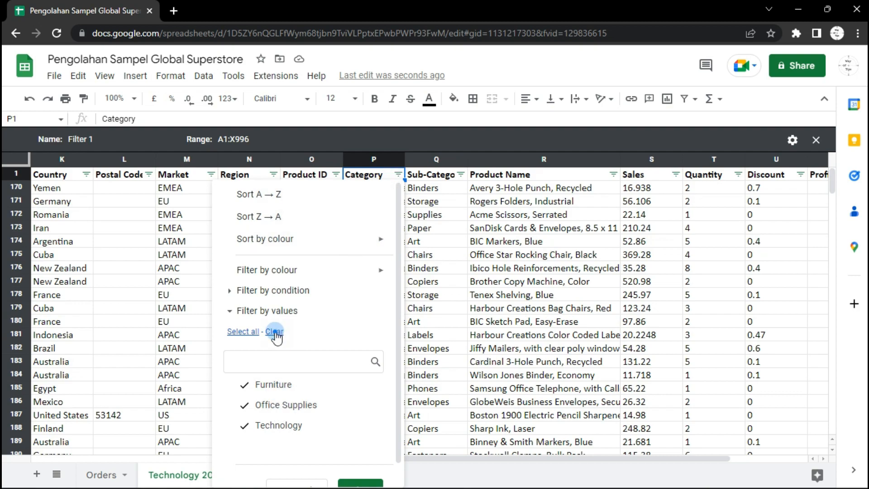
click(282, 407)
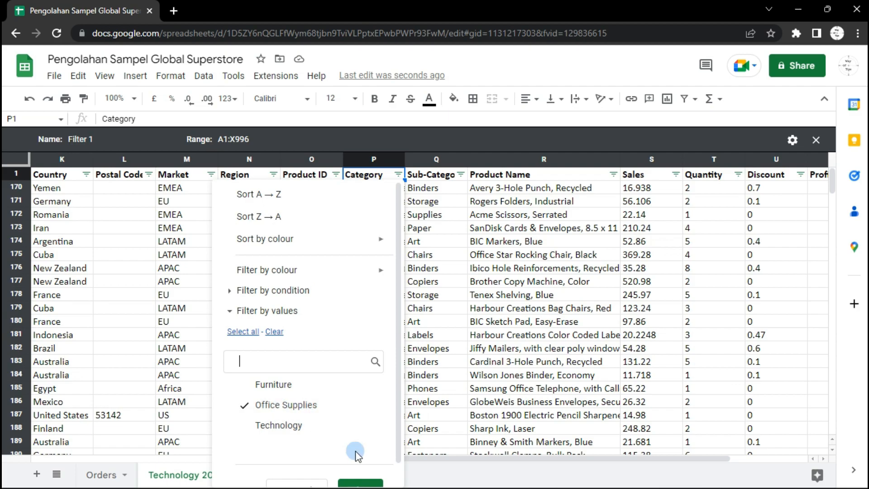
scroll(364, 480, down, 1)
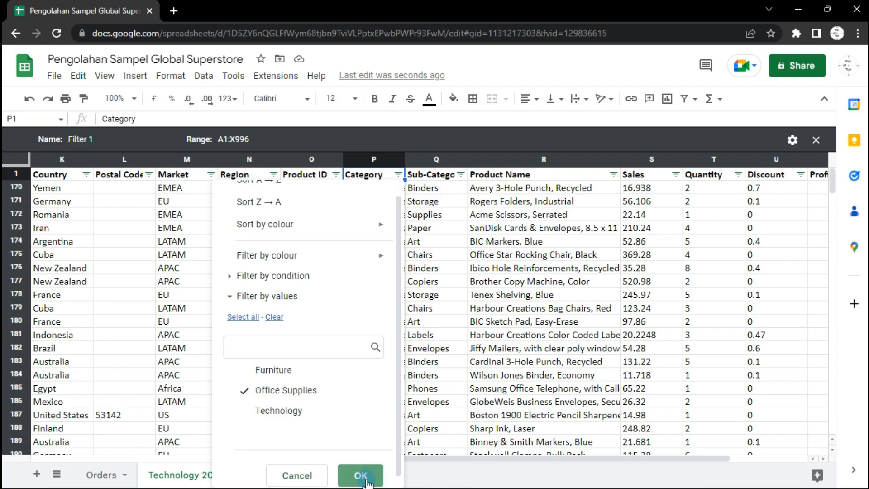
click(361, 476)
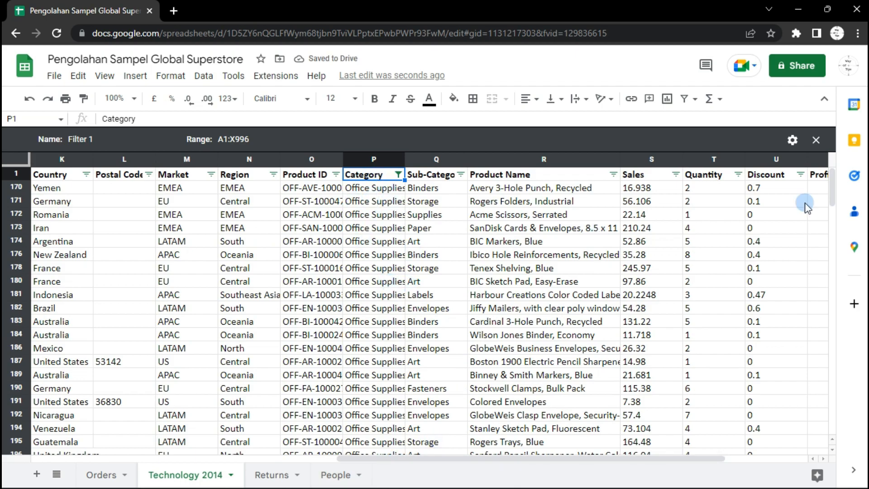
Auto-fit the width of the Category column
scroll(834, 196, down, 3)
drag(832, 194, 850, 168)
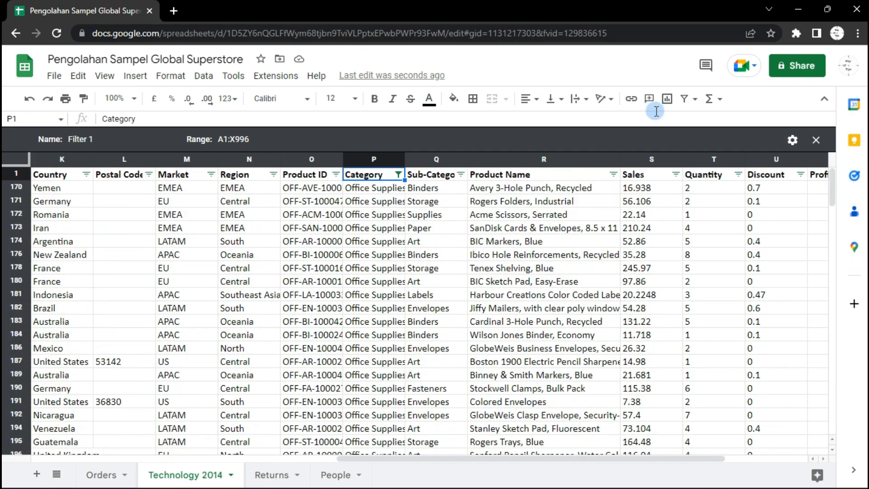
double_click(403, 159)
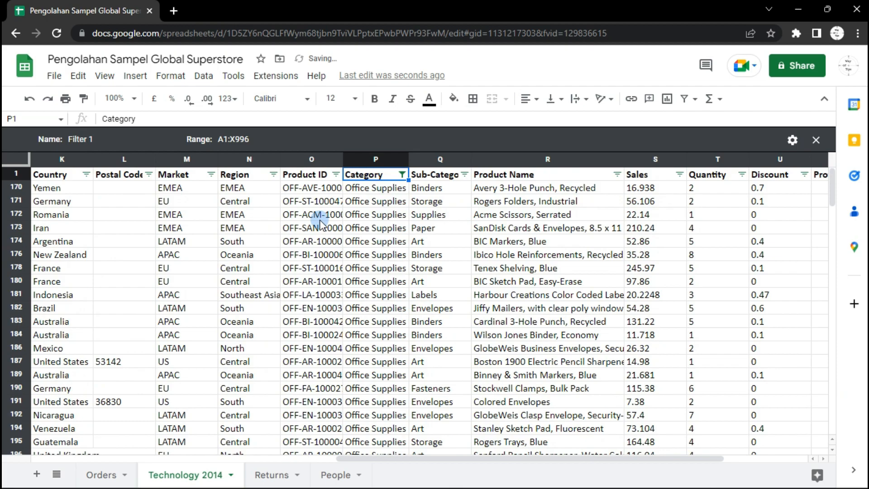
Rename the current filter view as Office Supplies 2012
click(90, 141)
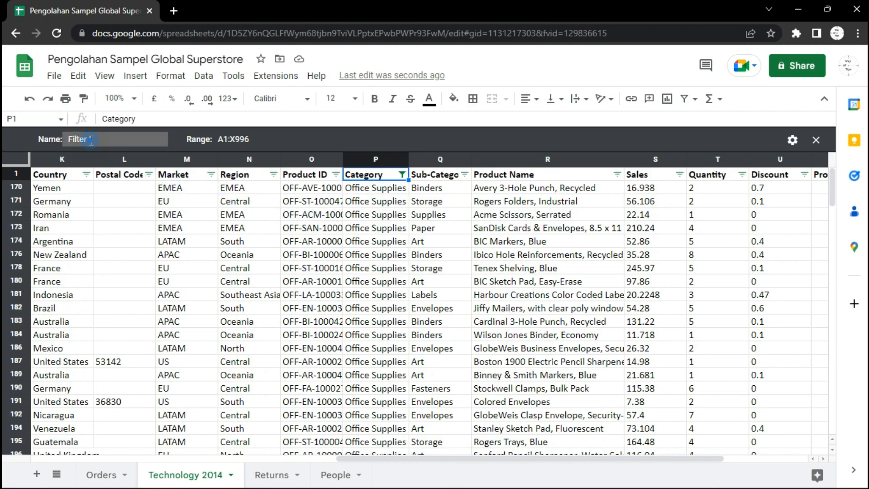
drag(109, 140, 67, 141)
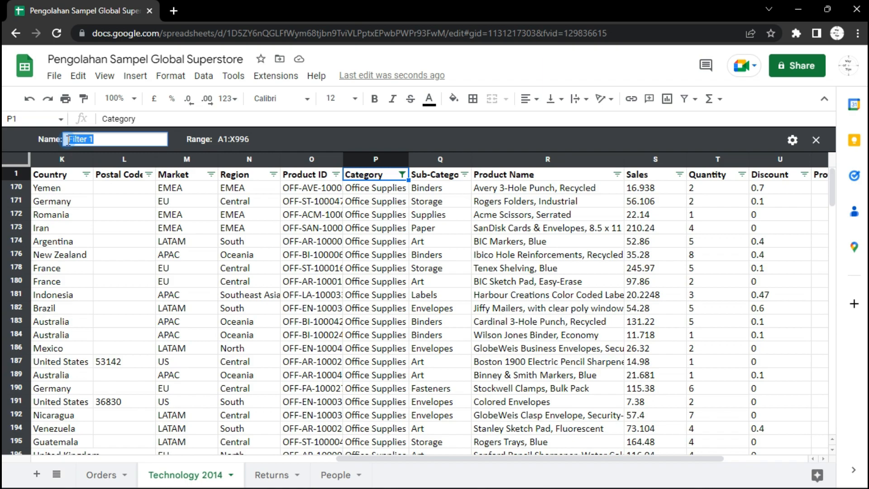
text(Office Supplies)
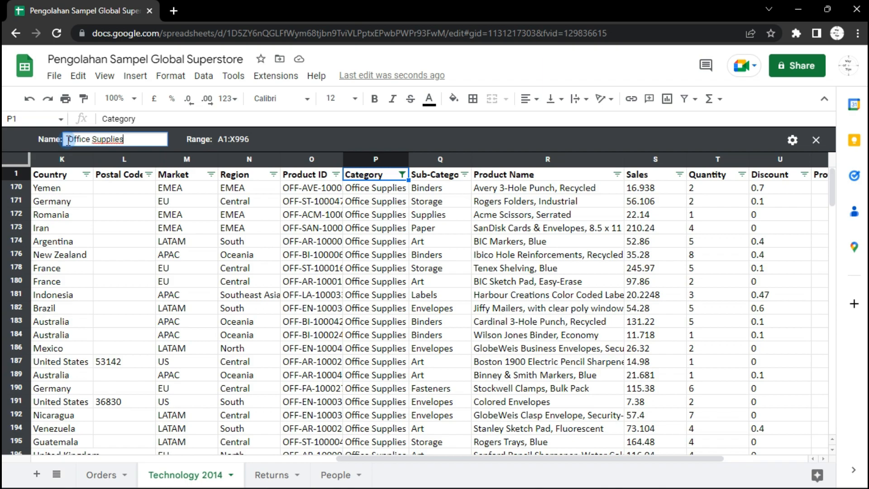
text( 2012)
key(Return)
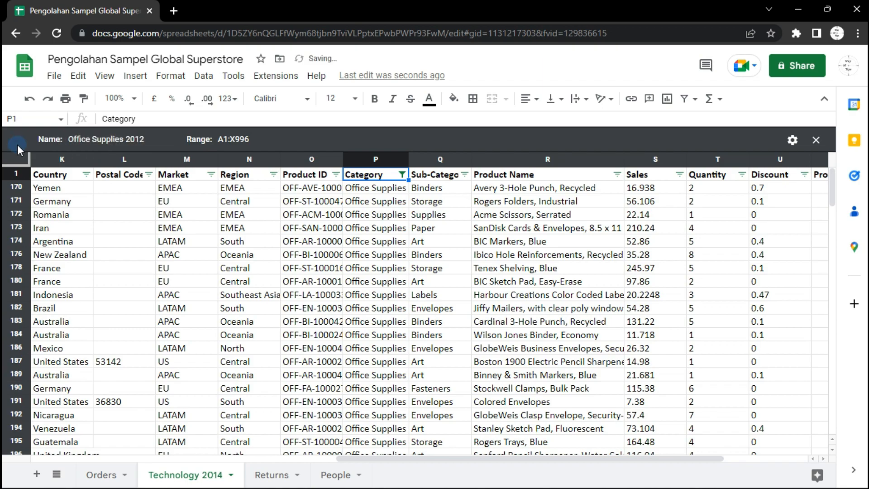
Create another new filter view on the Technology 2014 sheet
click(115, 190)
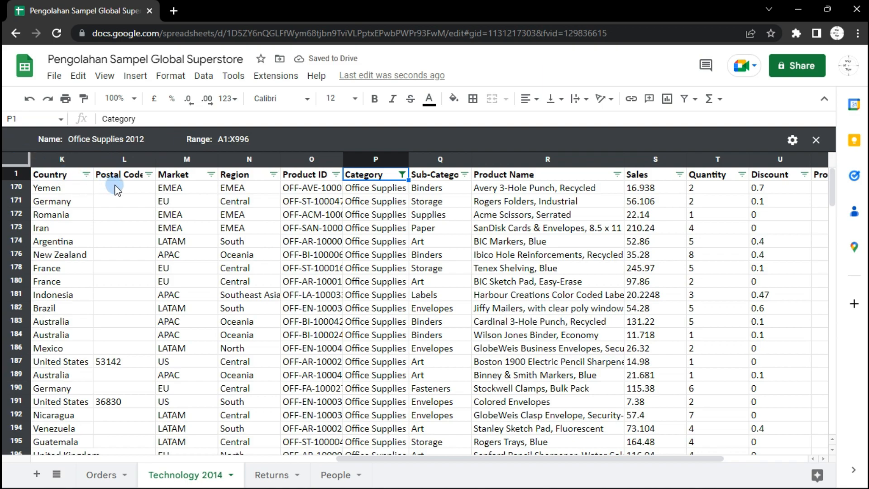
click(204, 77)
click(279, 169)
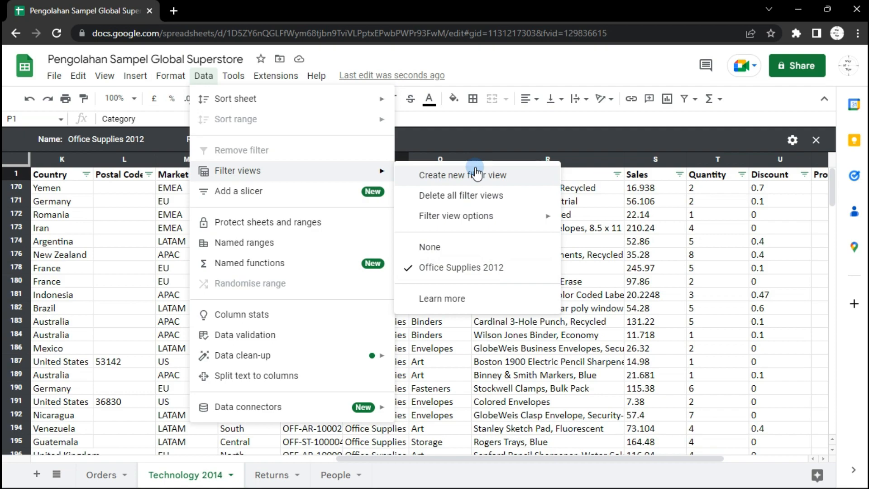
click(451, 176)
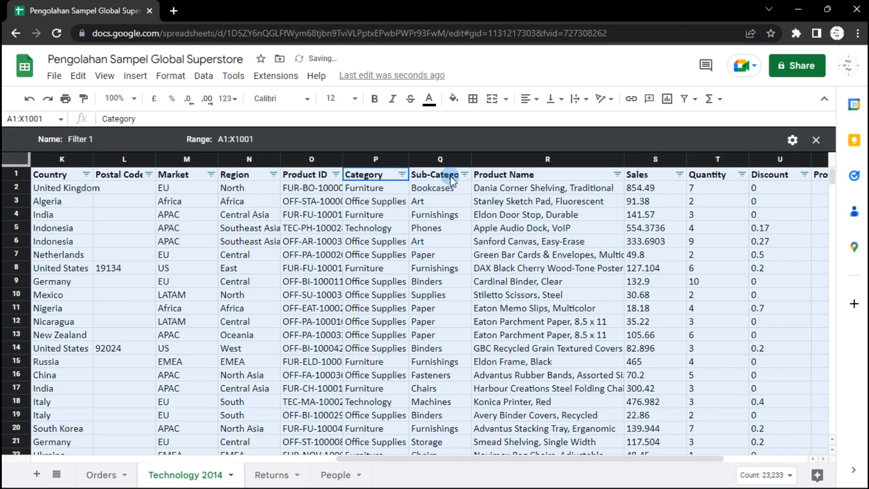
Filter the new view's Category column to show only Furniture
click(402, 176)
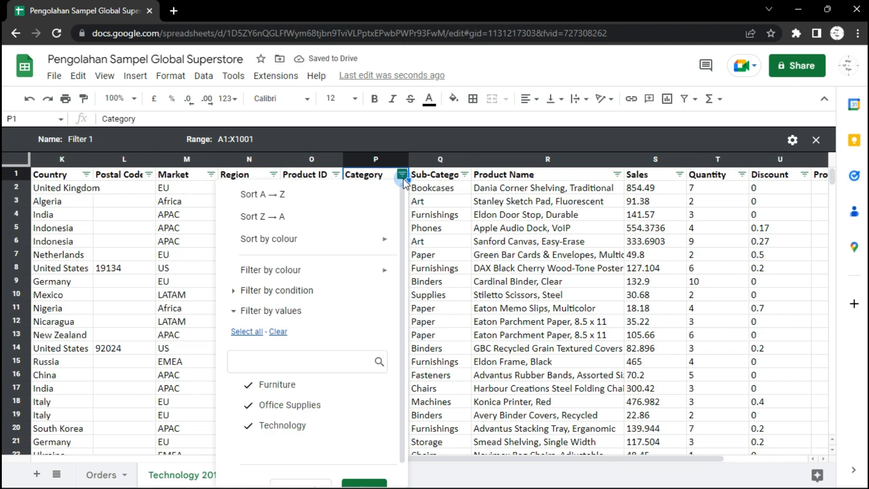
click(278, 332)
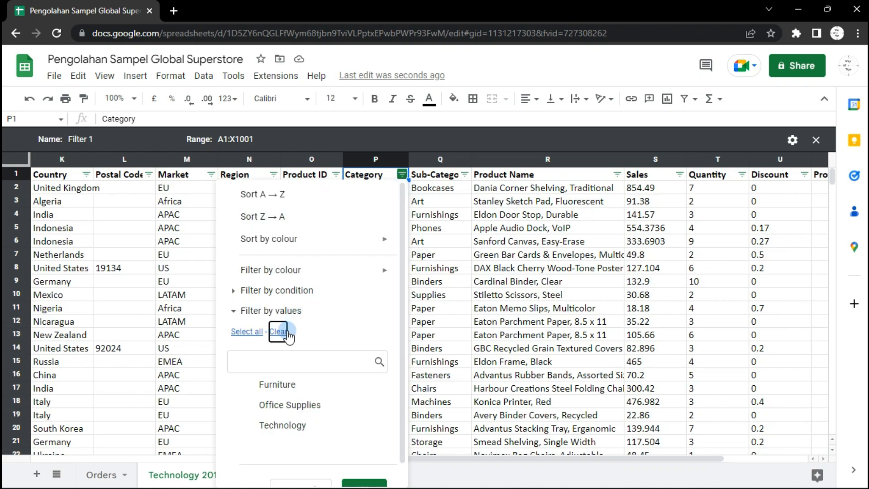
click(276, 384)
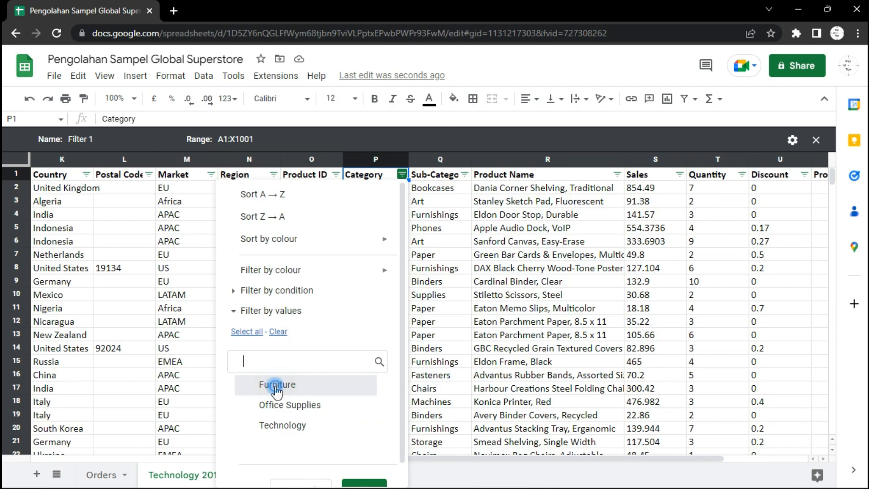
scroll(367, 481, down, 1)
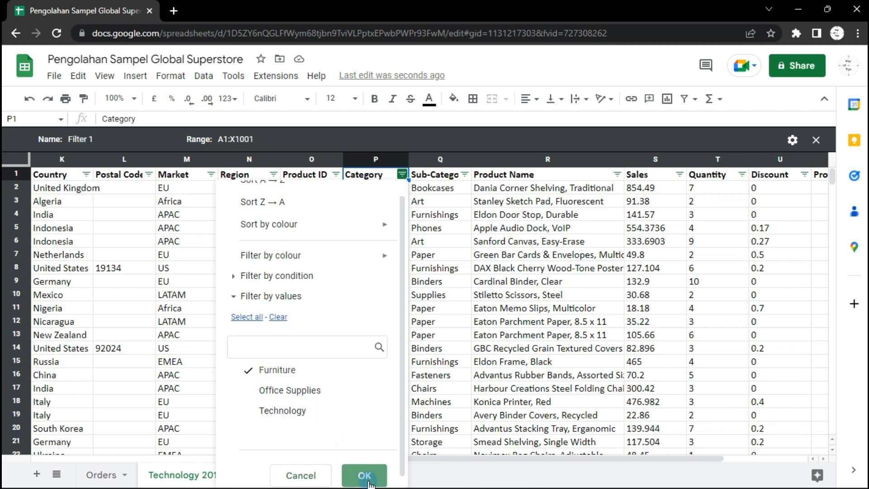
click(364, 475)
Filter the Order Date column to show only dates from 2013 by searching for 2013 and selecting all matches
drag(405, 457, 88, 446)
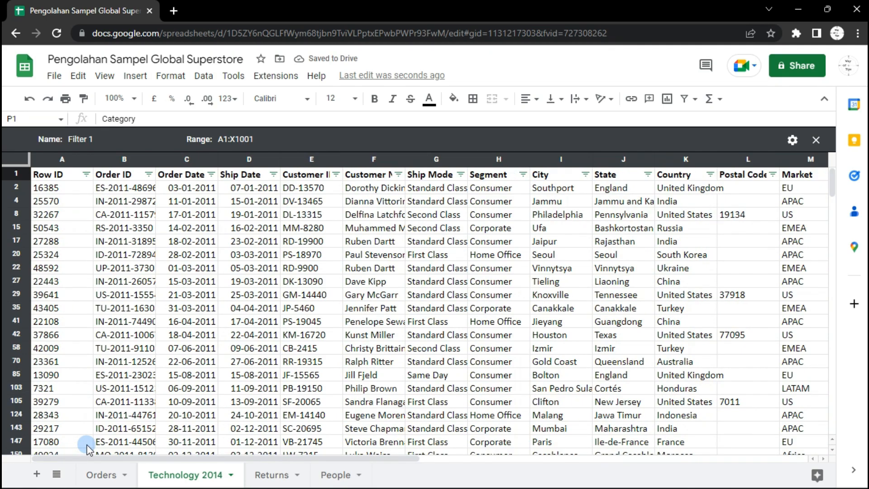
click(212, 176)
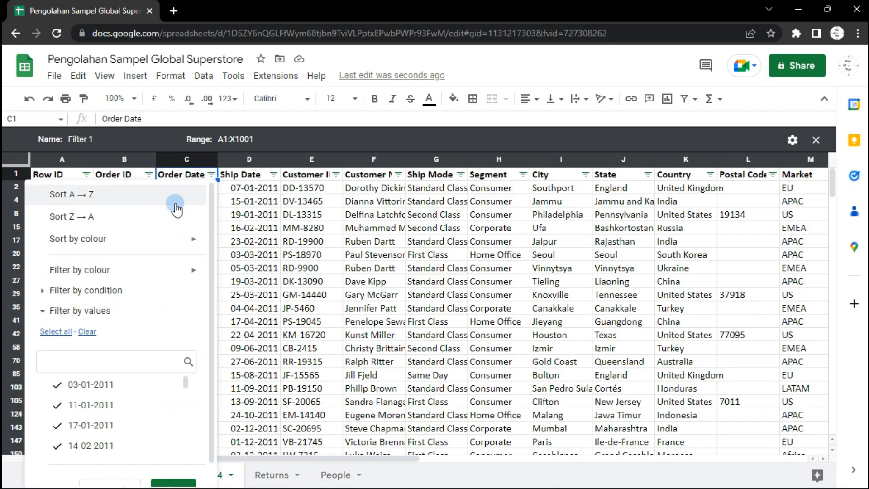
click(87, 332)
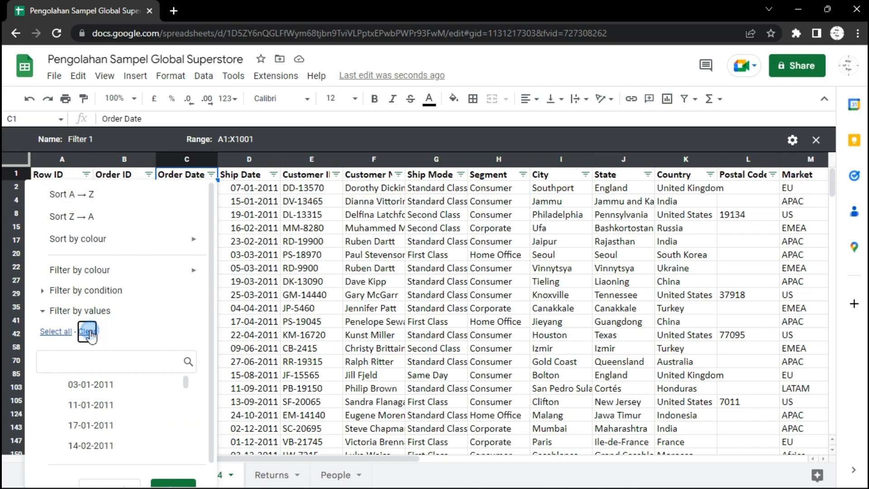
click(108, 360)
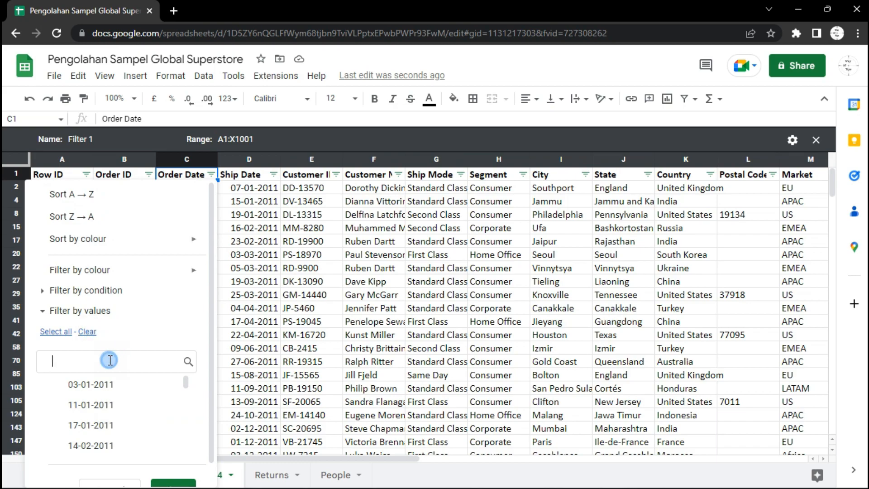
text(21)
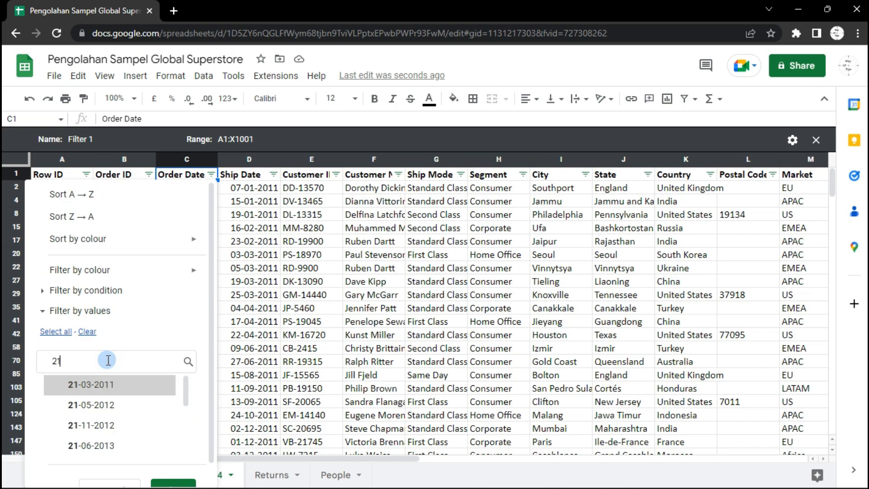
key(BackSpace)
key(BackSpace)
text(2013)
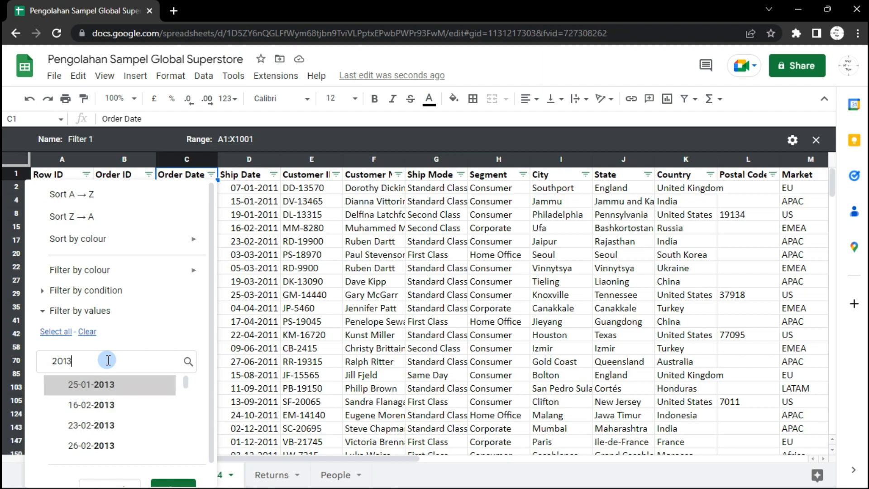
click(55, 331)
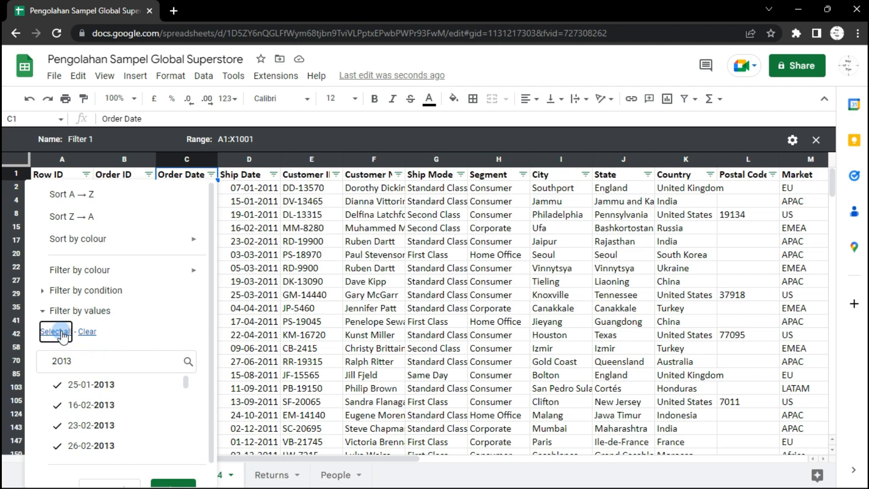
click(173, 482)
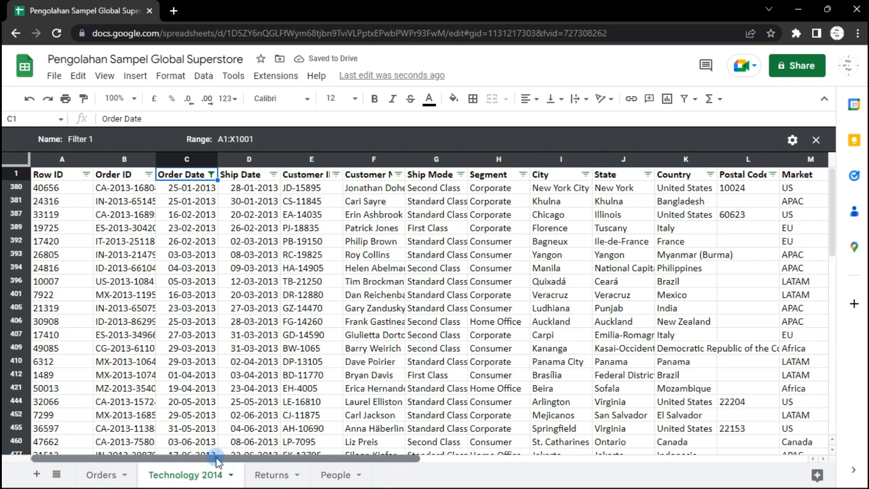
Rename this filter view as Furniture 2013
drag(218, 462, 398, 461)
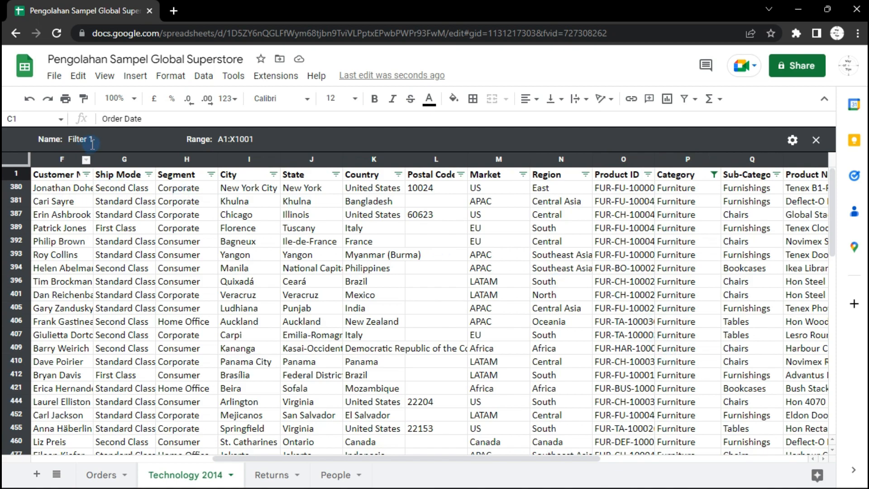
click(95, 141)
triple_click(94, 141)
text(Furniture)
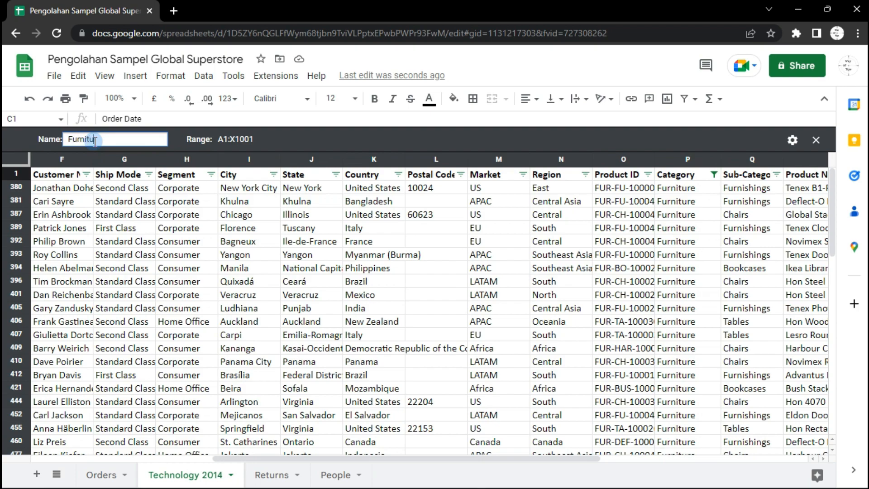
text( 2013)
key(Return)
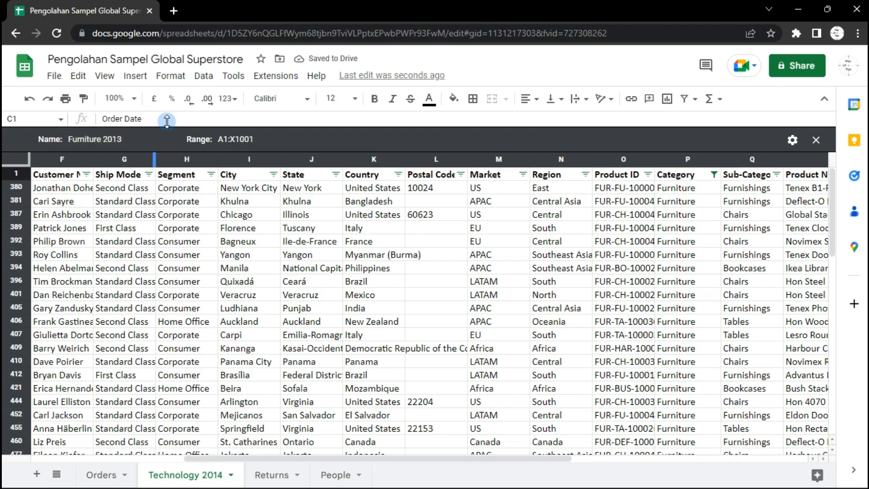
Switch to the Office Supplies 2012 filter view and back to the Furniture 2013 filter view
click(204, 76)
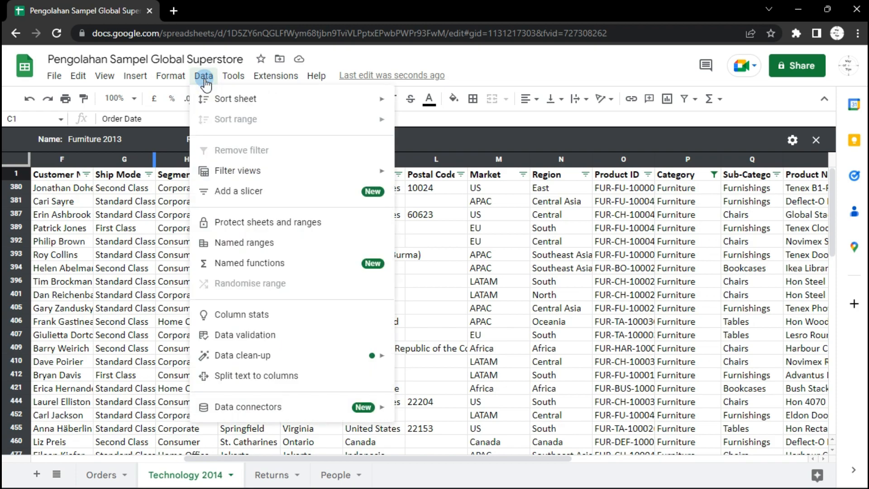
mouse_move(338, 172)
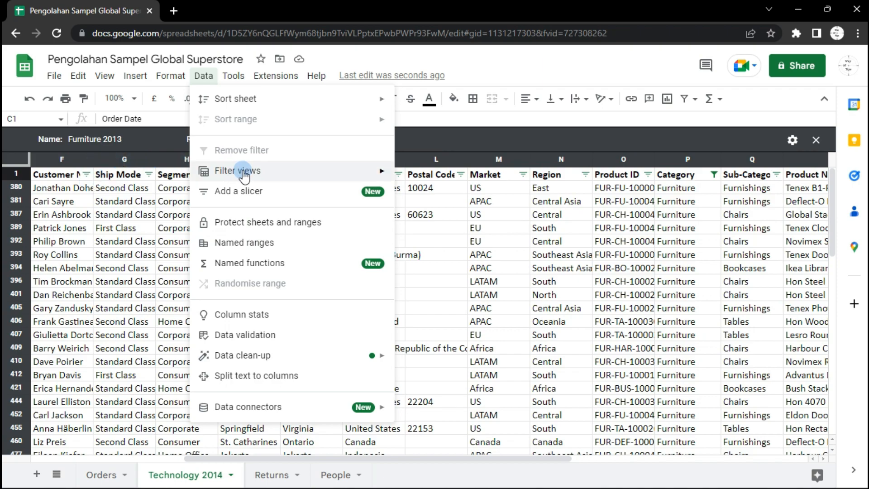
click(462, 289)
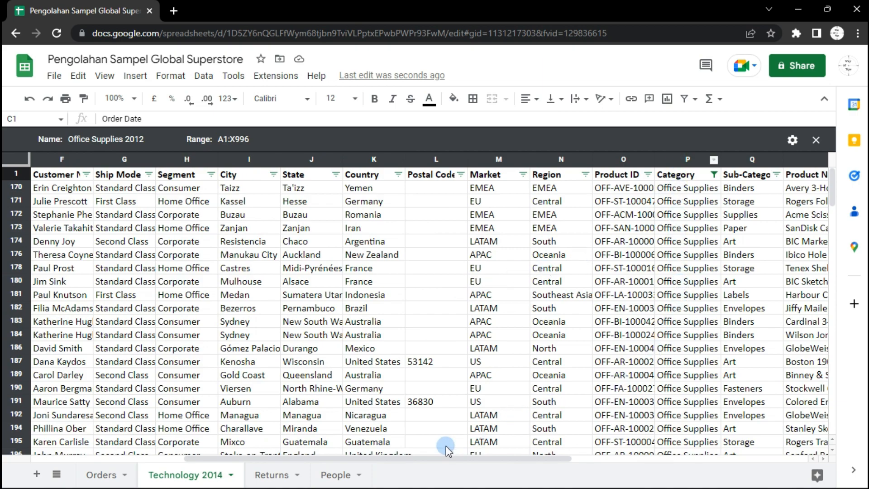
drag(446, 458, 154, 458)
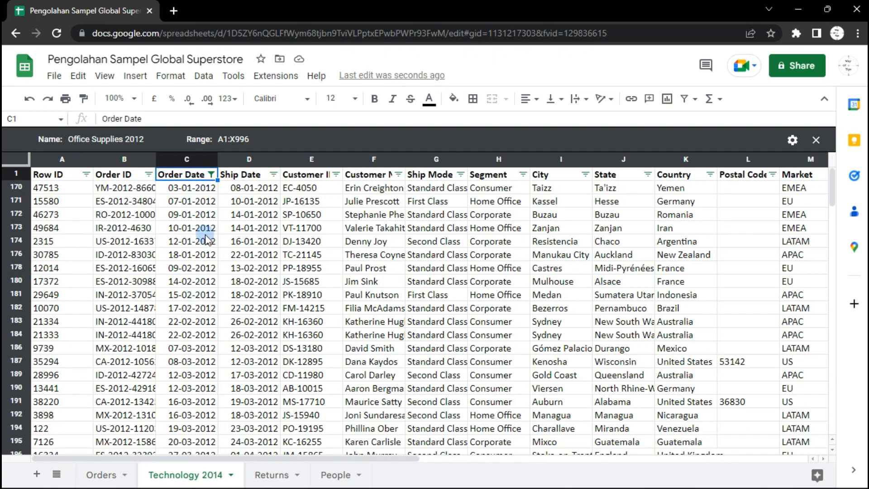
click(200, 78)
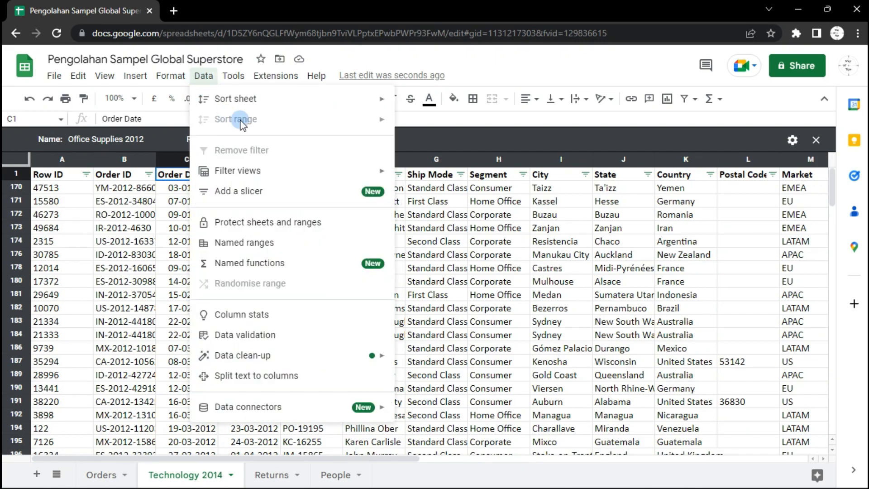
click(339, 170)
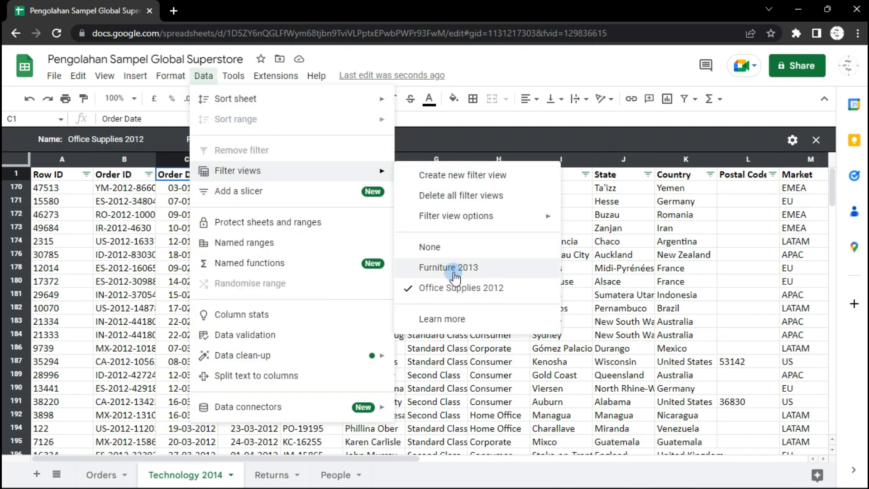
click(442, 266)
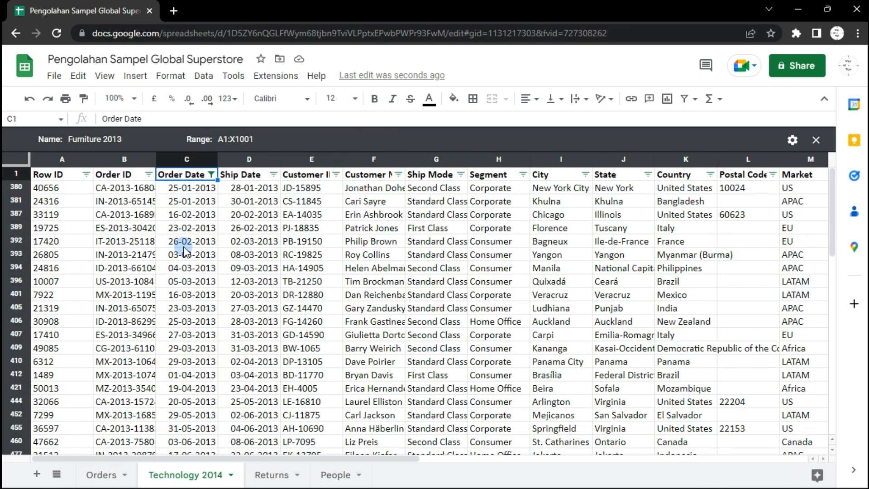
On the Orders sheet, select all cells and trim whitespace from the data
drag(259, 454, 487, 450)
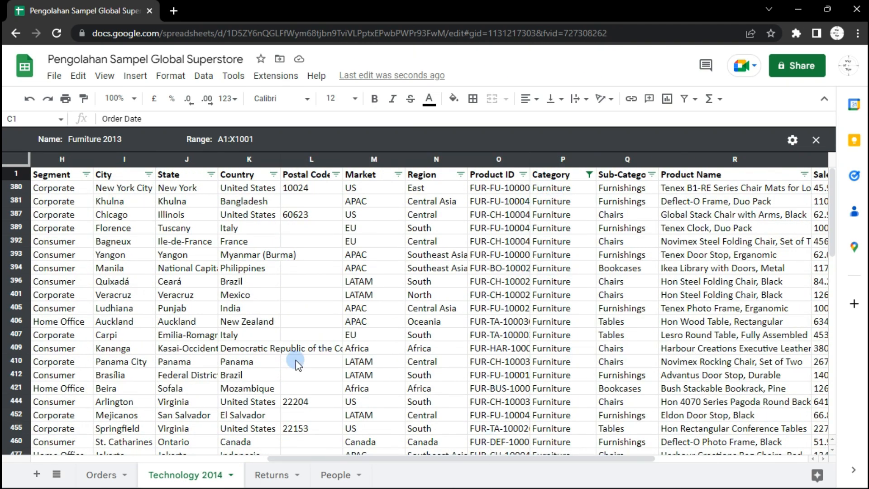
click(105, 482)
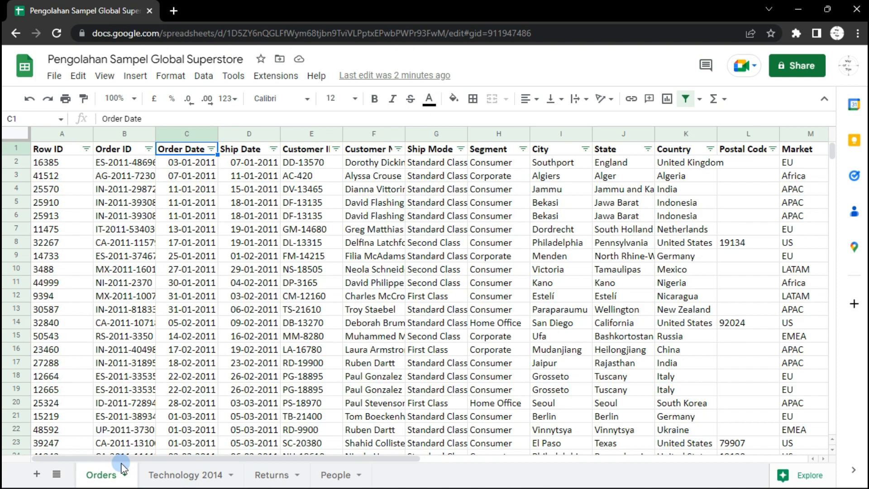
click(15, 131)
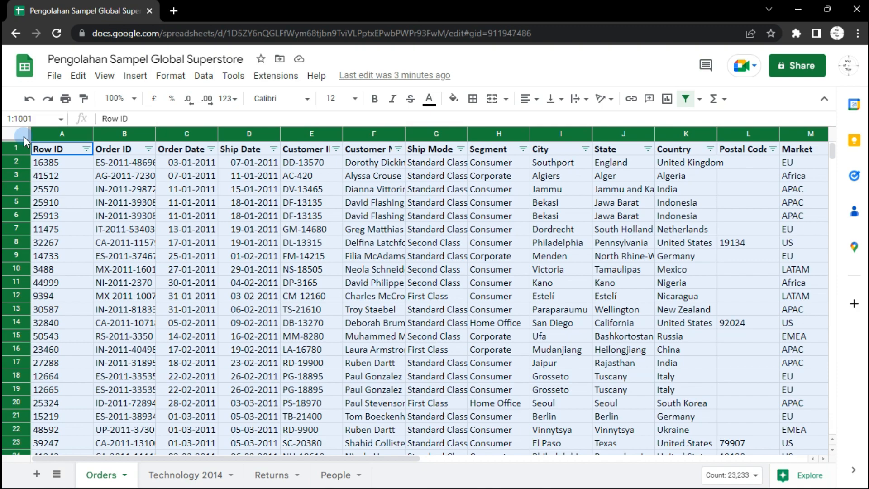
click(204, 77)
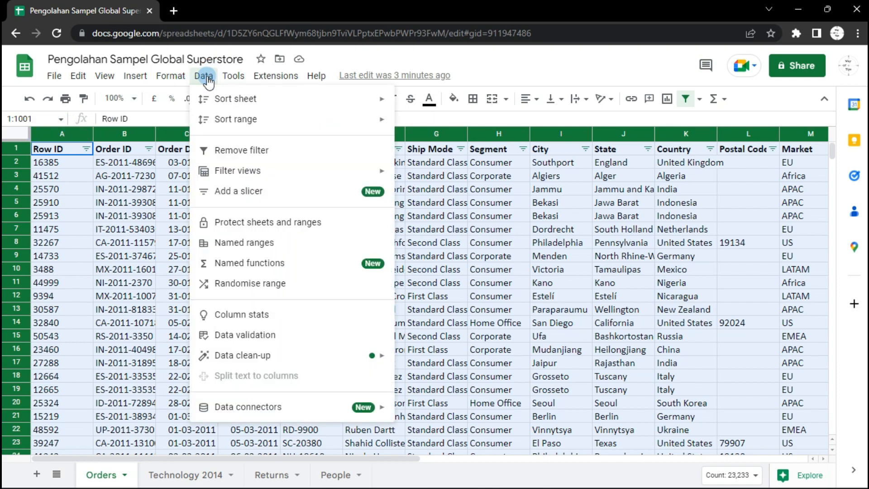
mouse_move(252, 355)
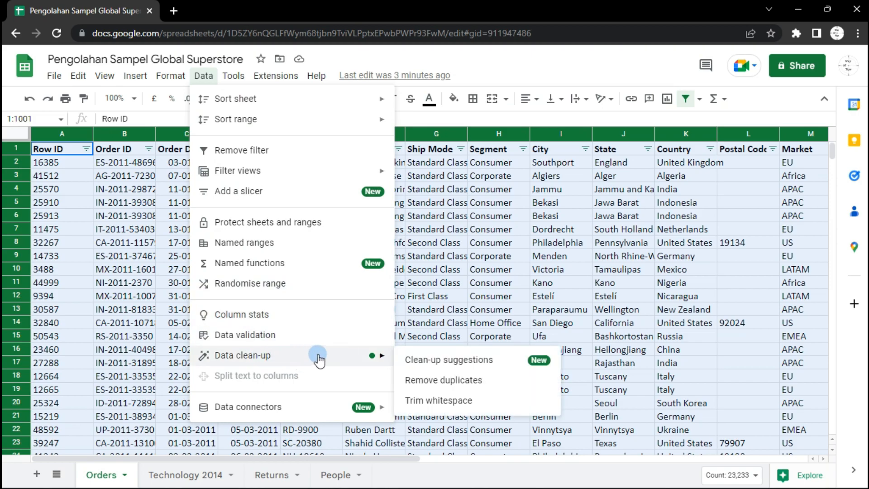
click(428, 401)
click(578, 294)
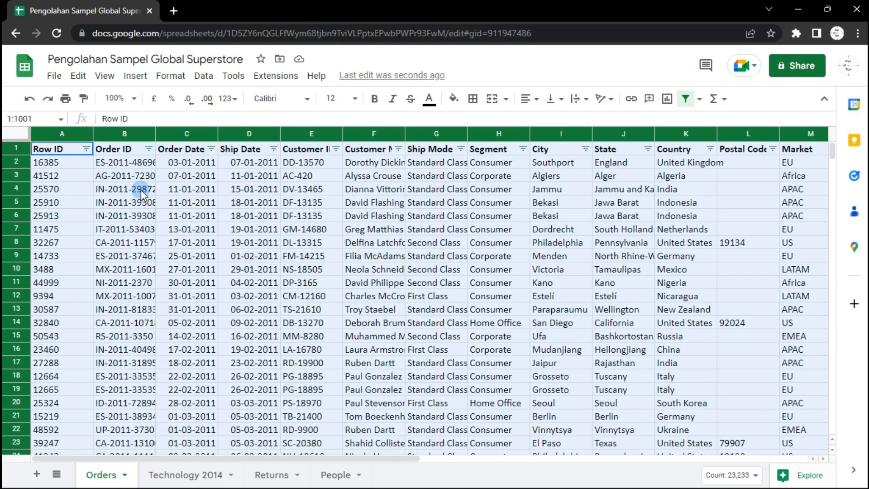
Trim whitespace from the first Row ID cell, A2
click(60, 162)
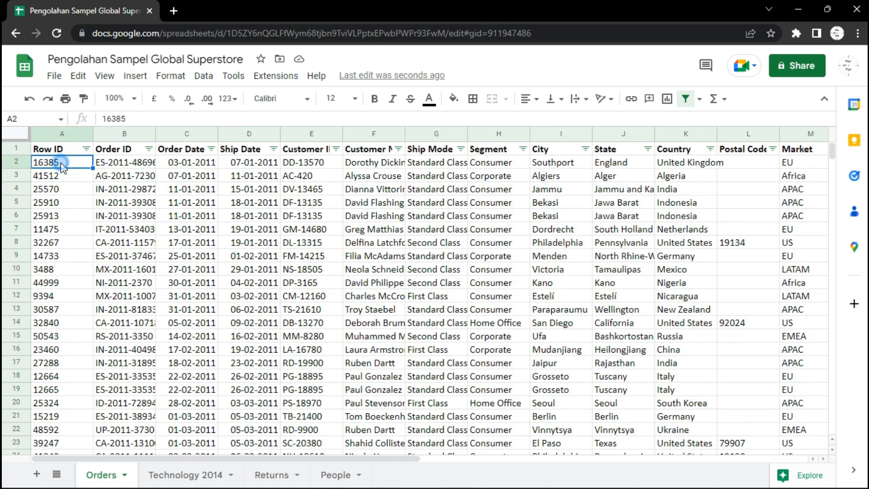
double_click(62, 163)
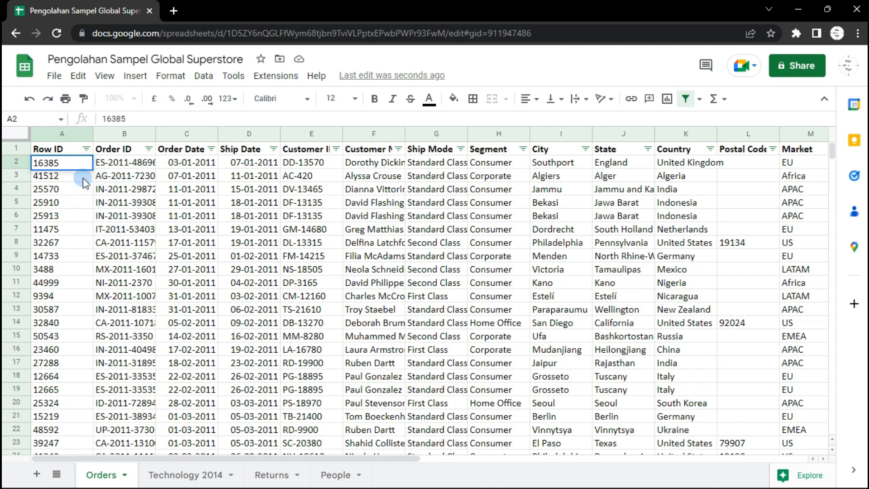
key(Return)
click(72, 165)
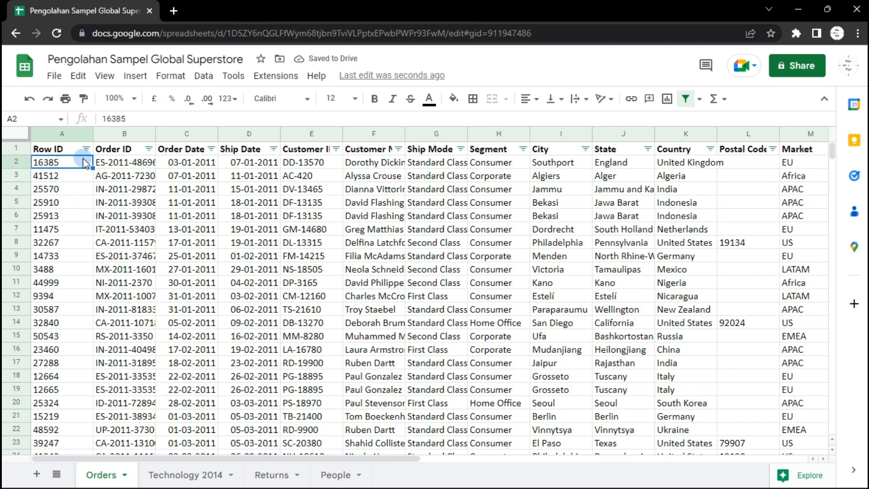
click(203, 76)
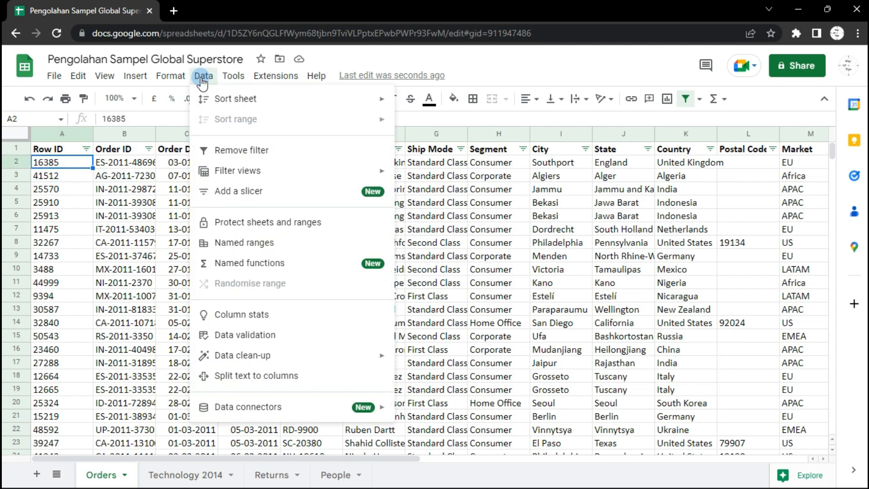
click(325, 356)
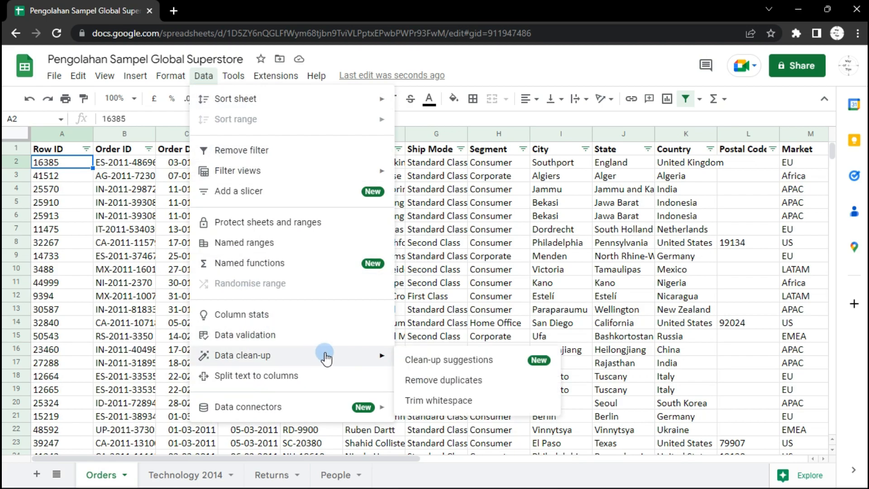
click(447, 402)
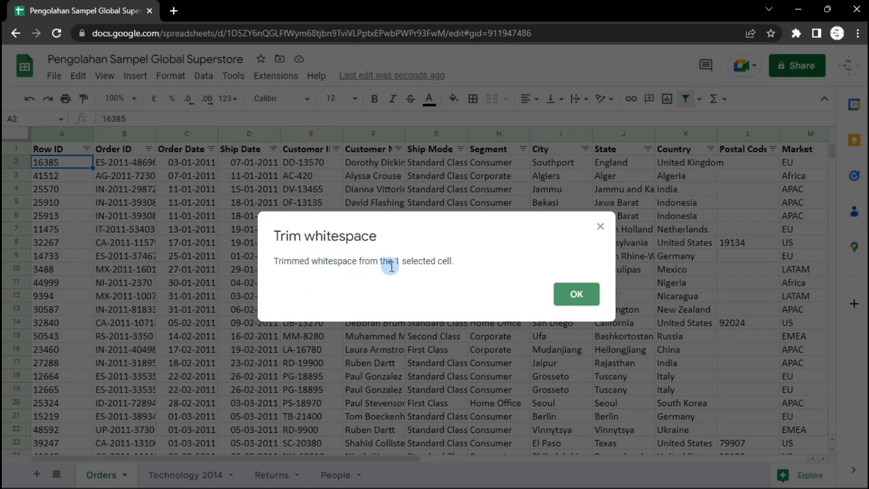
click(571, 293)
Select the whole Orders sheet and remove duplicate rows, analysing all columns
click(66, 162)
click(53, 163)
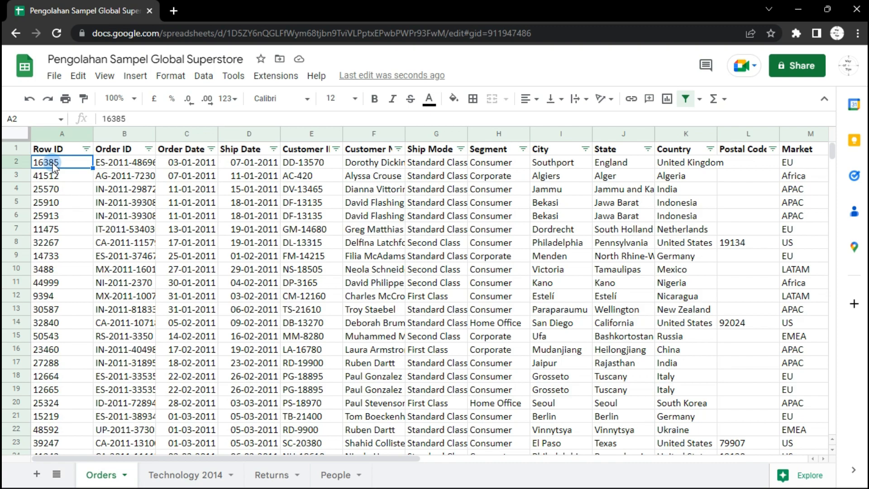
click(14, 134)
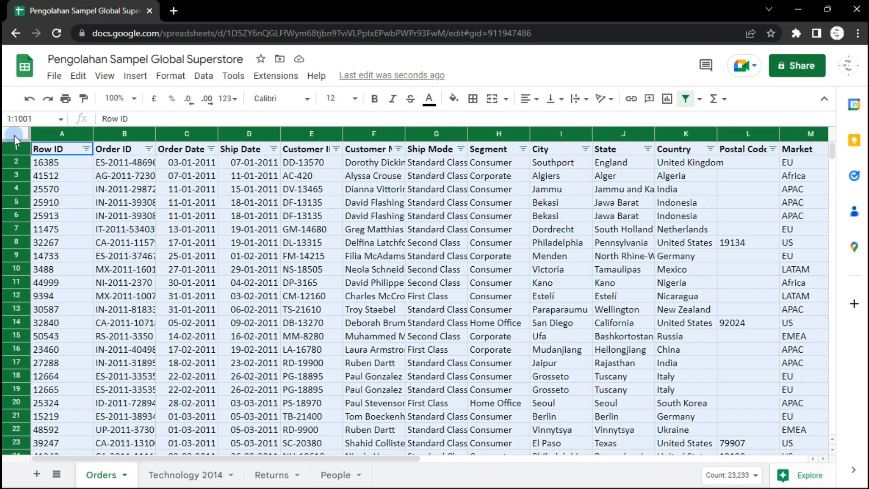
click(212, 77)
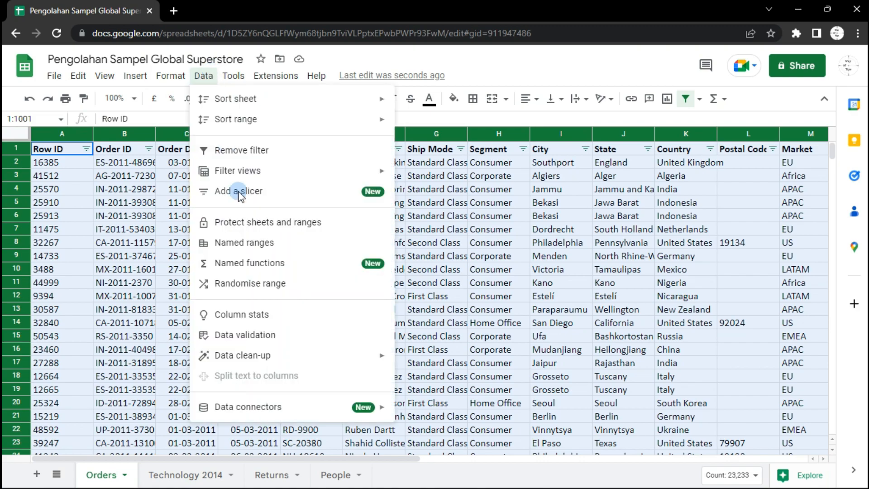
mouse_move(280, 355)
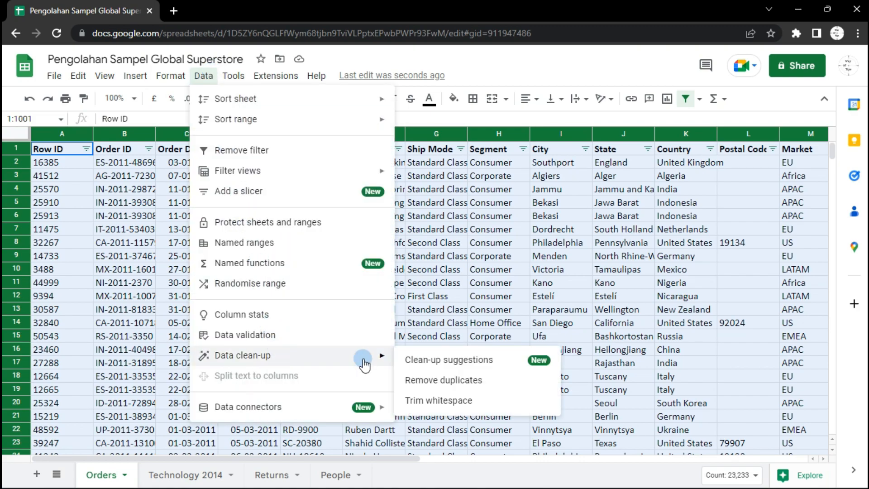
click(442, 383)
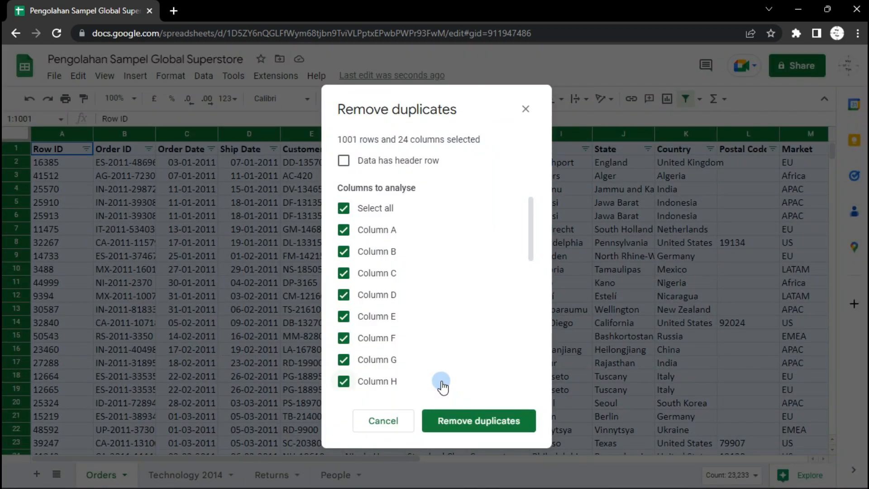
click(455, 423)
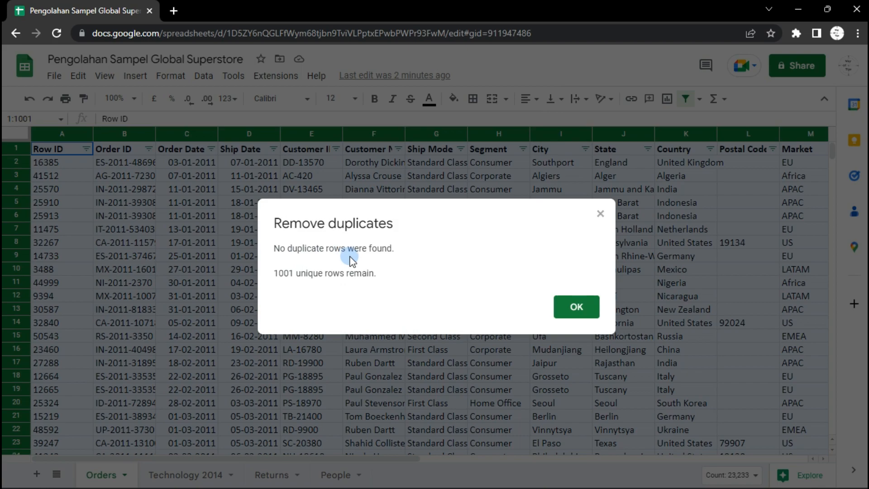
click(581, 310)
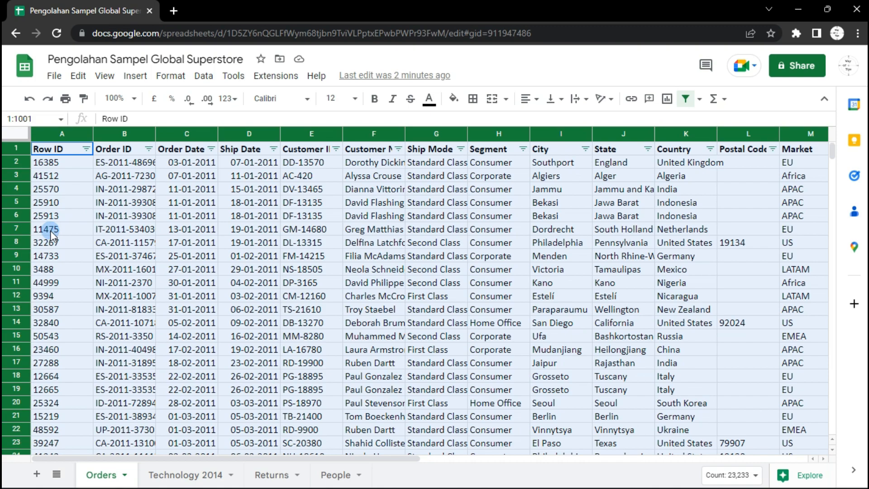
Duplicate row 7 by copying it into a newly inserted row directly below
click(20, 230)
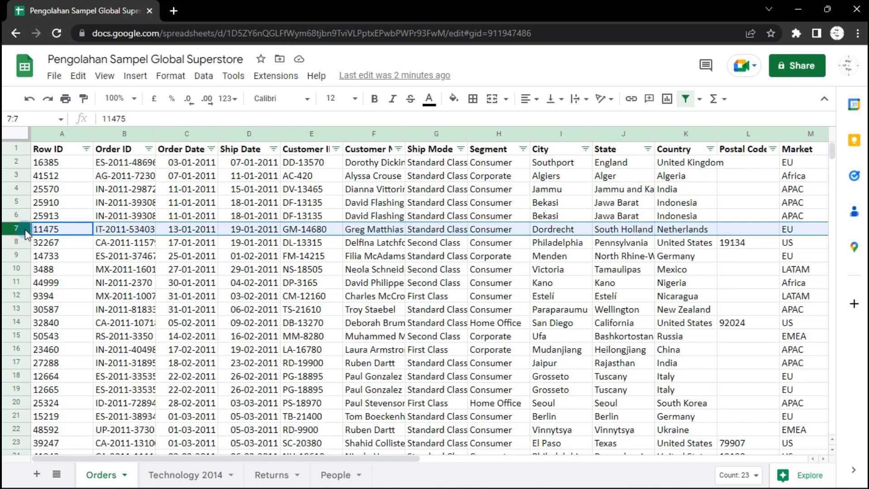
right_click(22, 230)
click(60, 216)
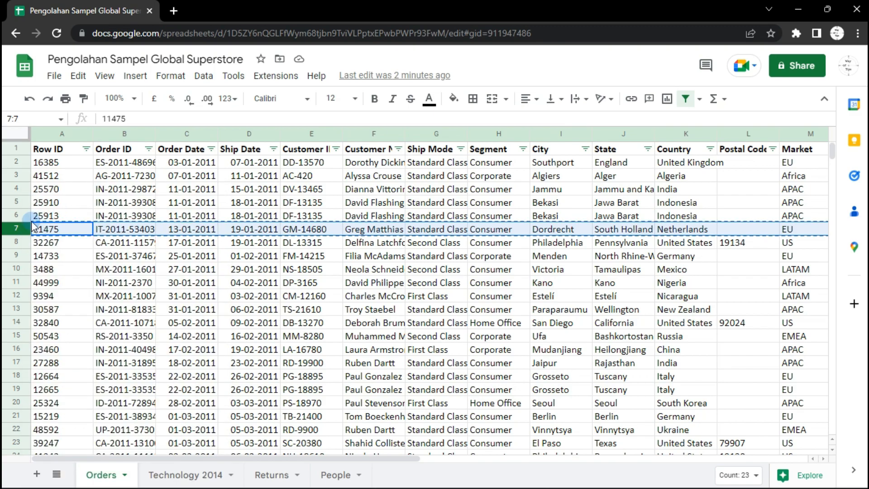
right_click(20, 230)
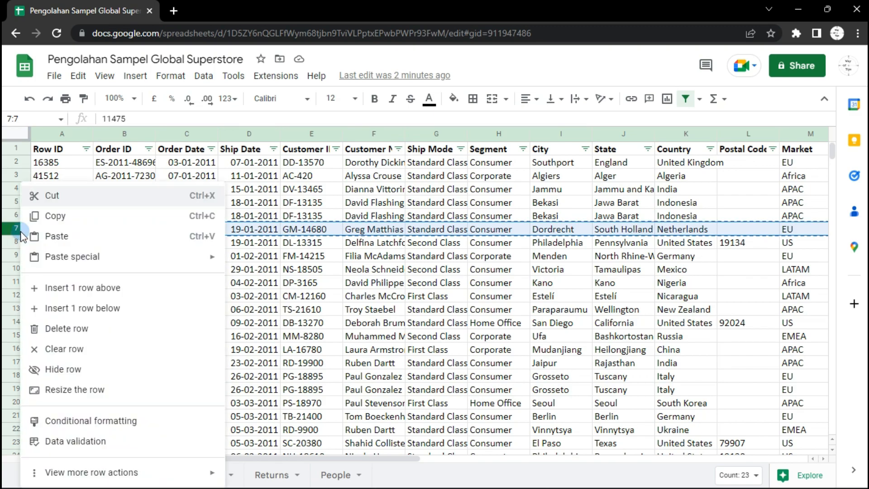
click(62, 308)
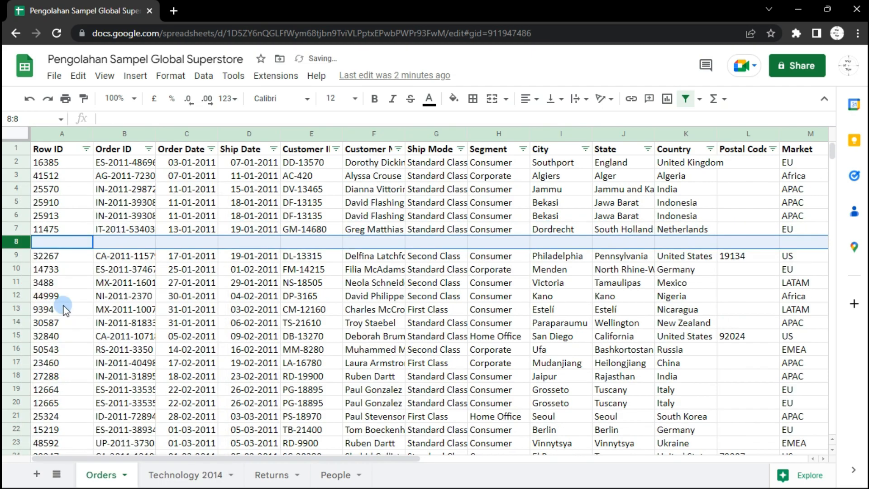
right_click(23, 243)
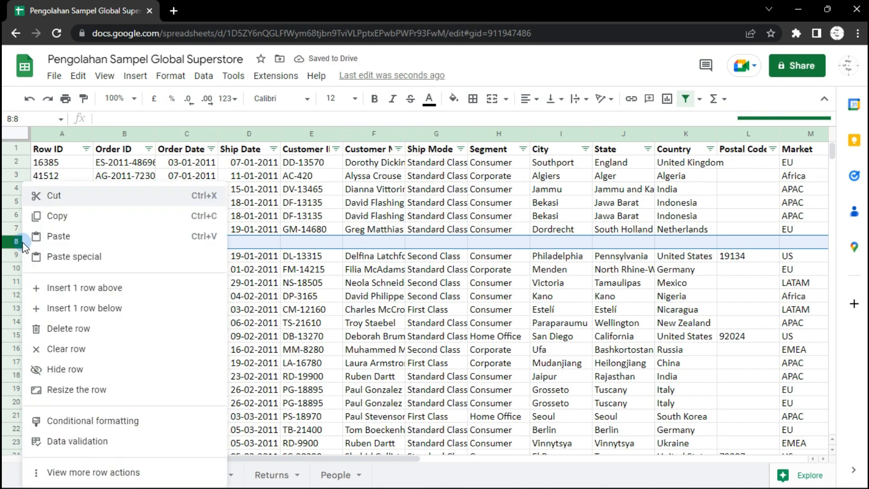
click(63, 242)
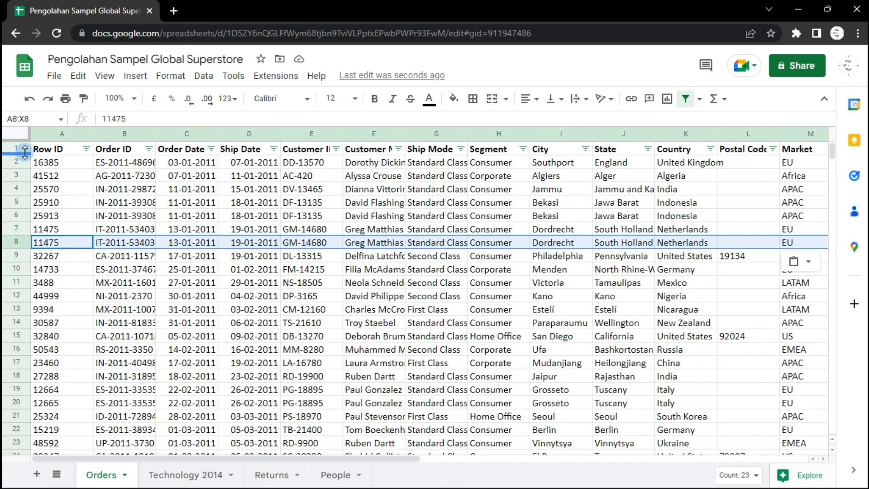
Select the whole sheet and remove duplicate rows across all columns again
click(15, 130)
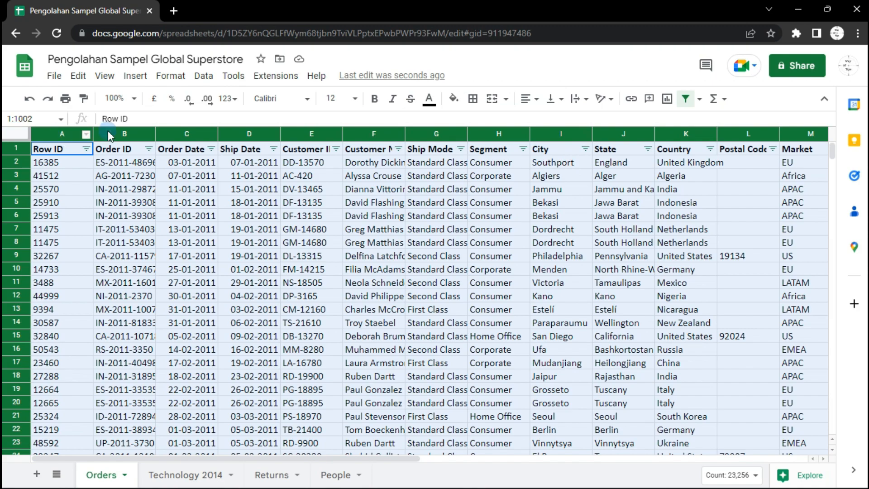
click(204, 81)
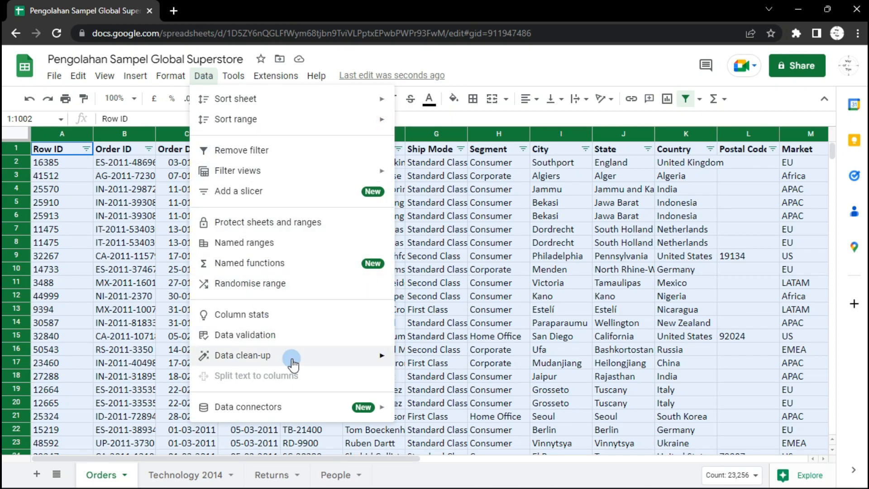
mouse_move(291, 360)
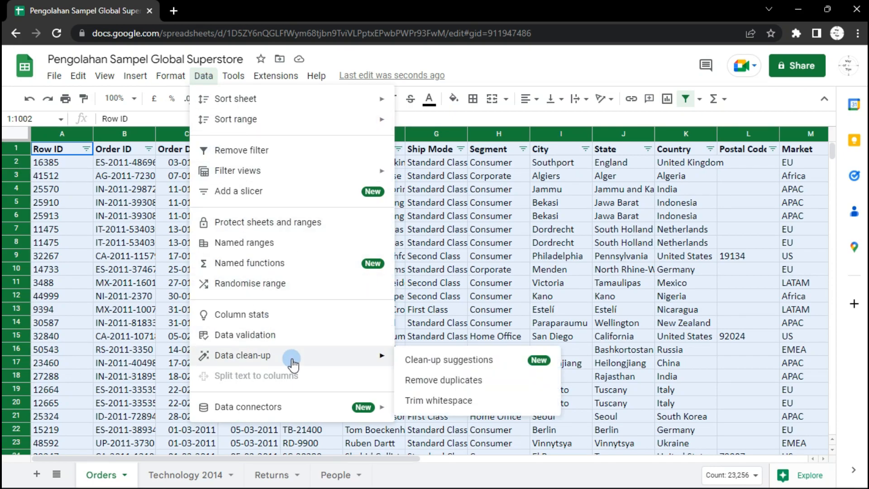
click(433, 382)
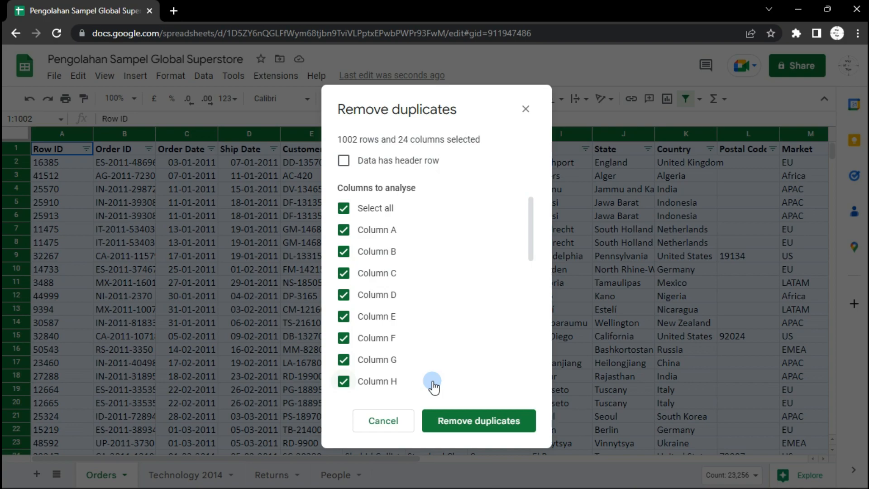
click(453, 421)
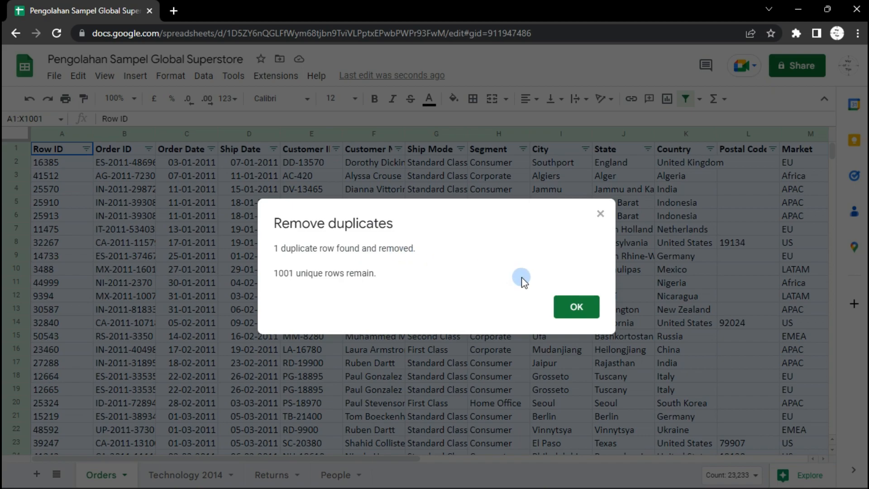
click(570, 307)
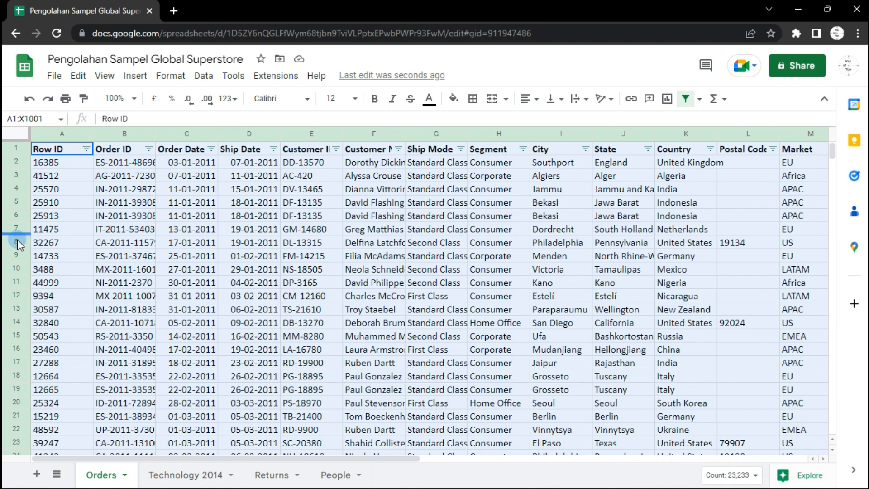
Insert three empty columns to the right of the Order Priority column
click(124, 230)
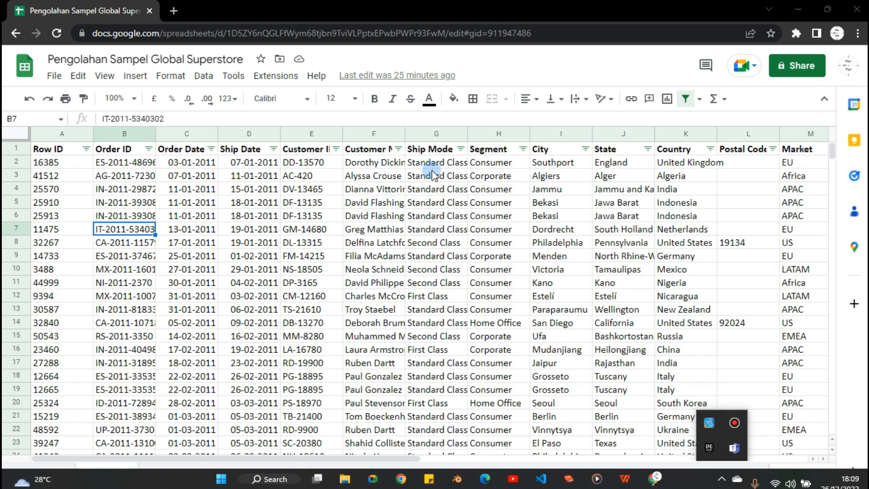
click(244, 458)
drag(244, 459, 716, 466)
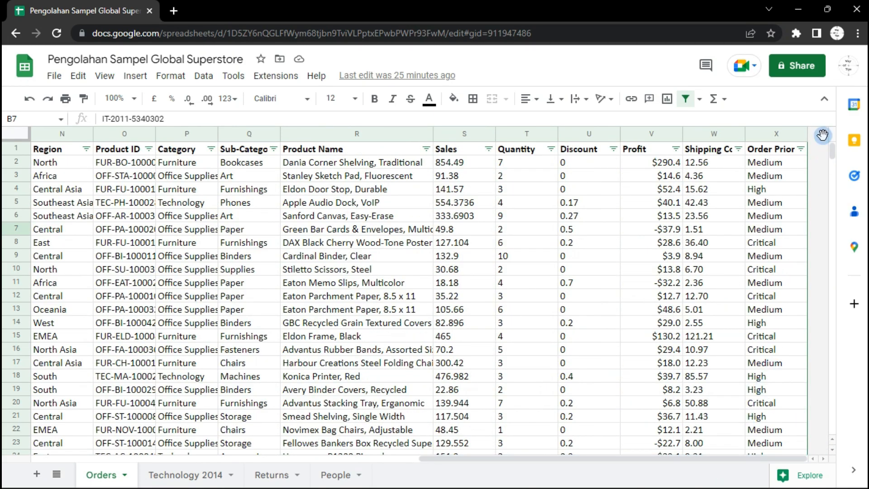
click(788, 132)
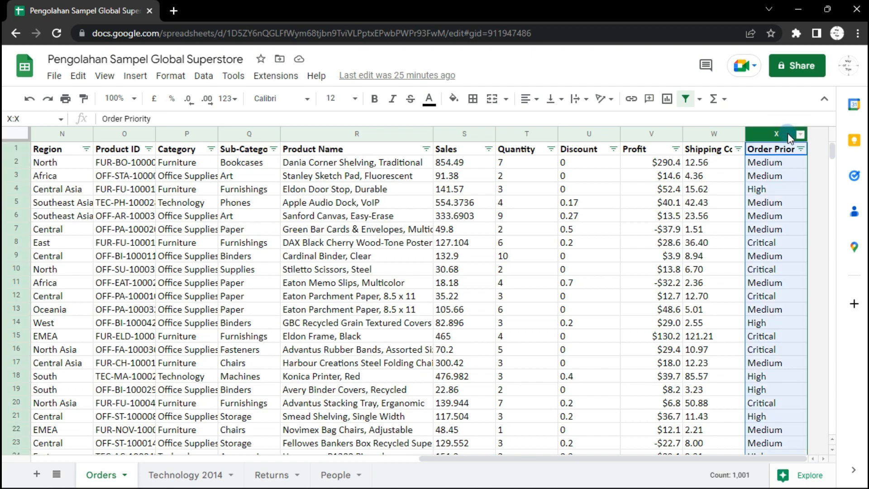
right_click(789, 138)
click(815, 224)
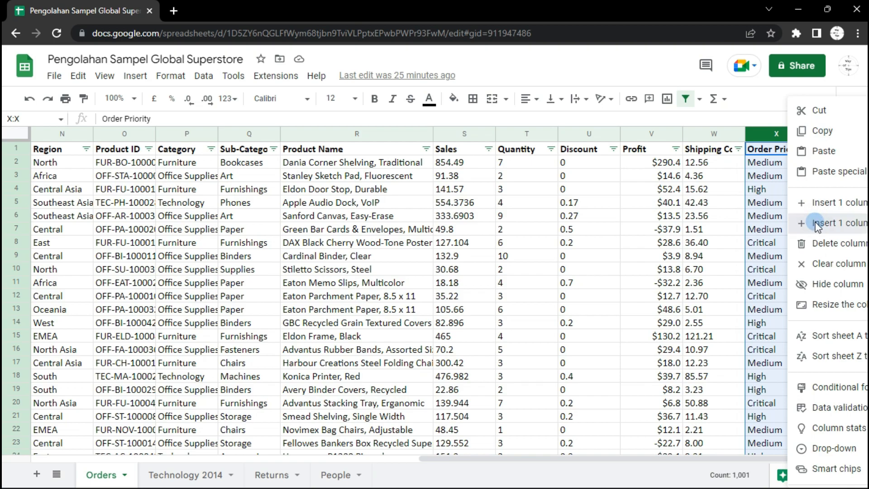
click(767, 134)
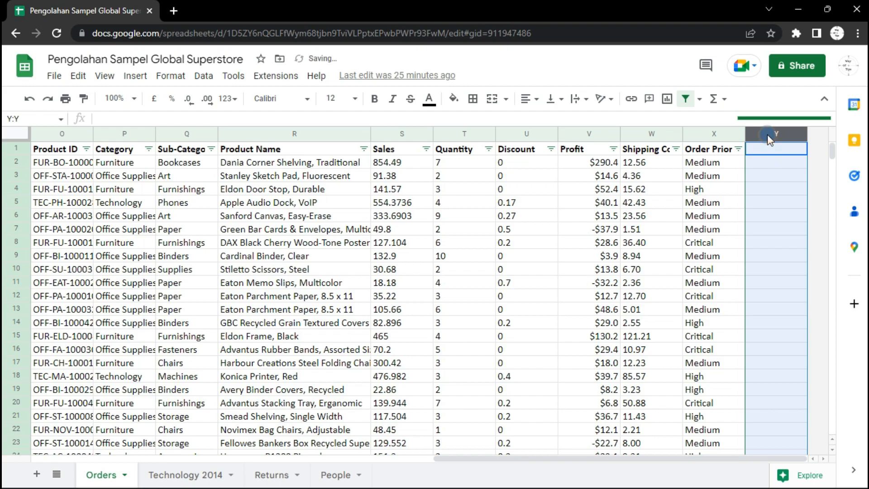
right_click(767, 135)
click(798, 224)
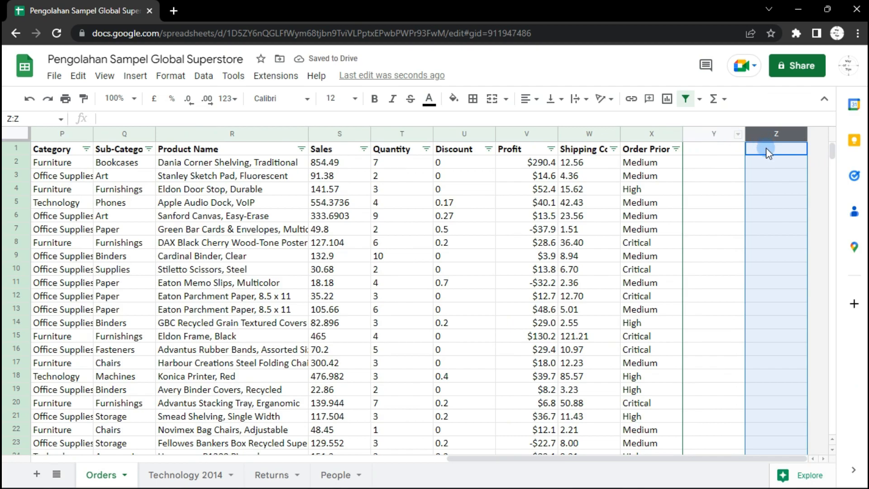
right_click(767, 140)
click(822, 226)
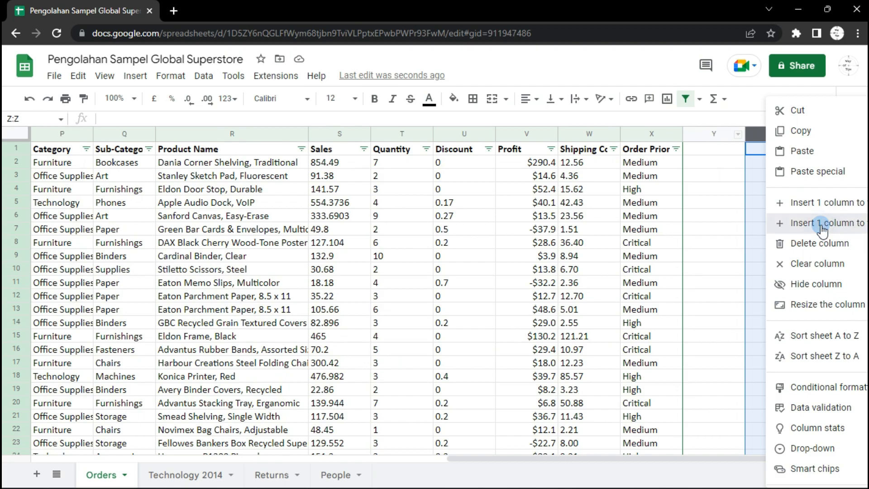
click(821, 226)
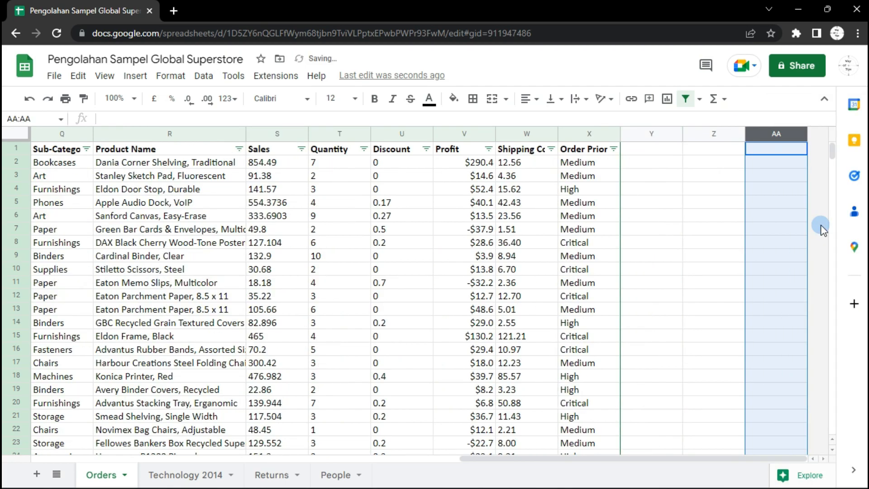
Enter the header "Apakah Sudah Diperiksa?" in cell Y1 of the first new column
click(649, 150)
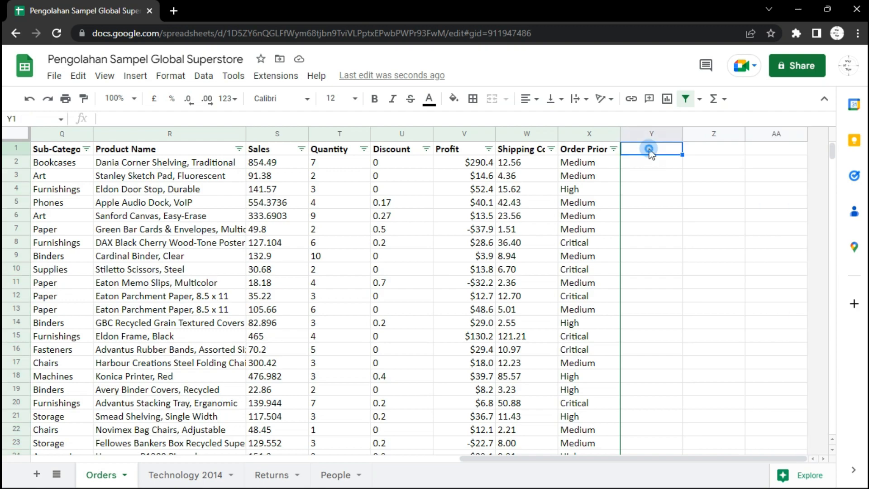
double_click(650, 150)
text(Apakah )
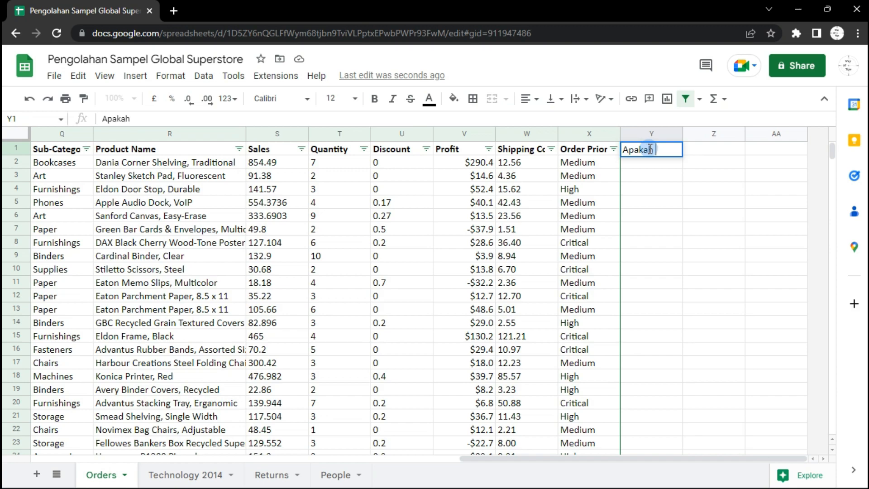
text(Sudah Dip)
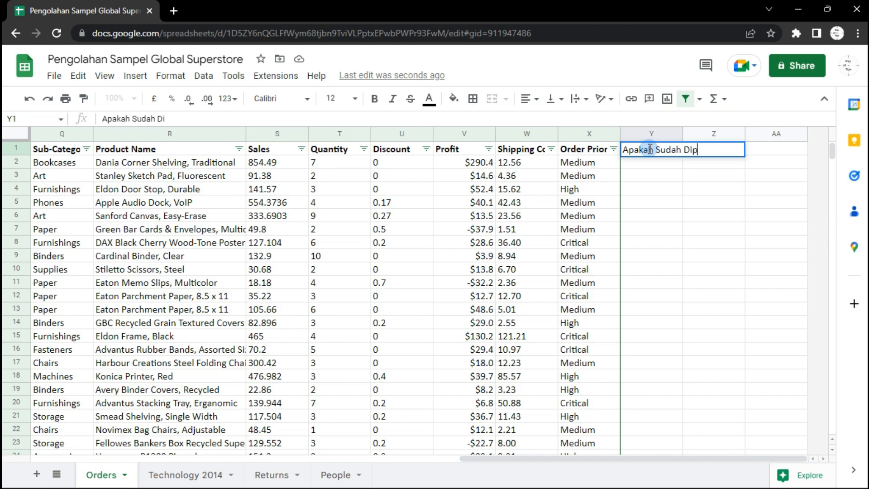
text(eriksa)
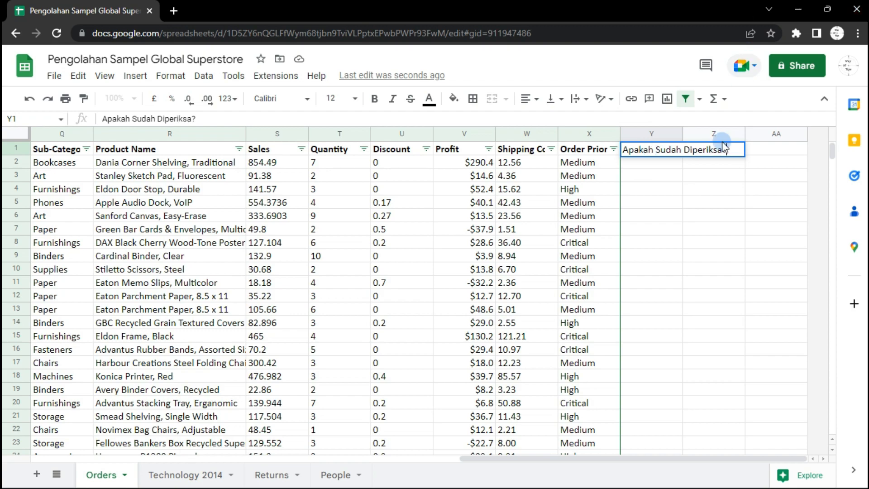
click(656, 159)
click(656, 152)
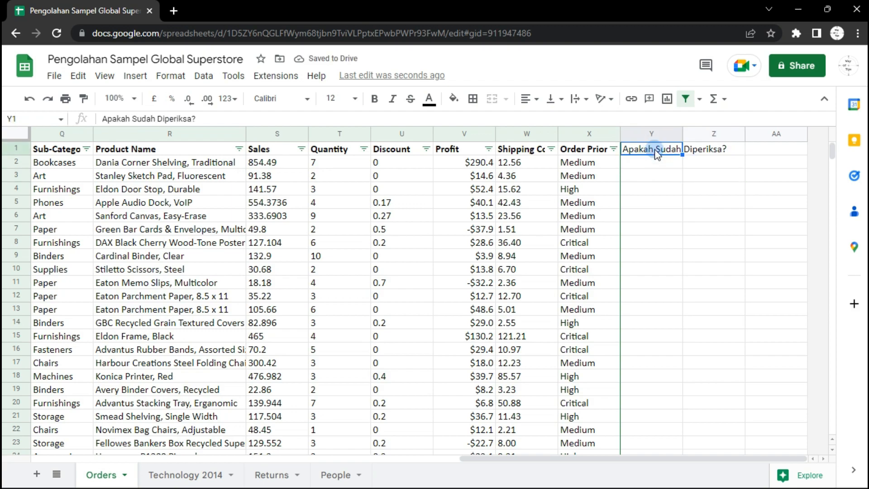
Make the new header bold and auto-fit column Y's width to its text
click(374, 99)
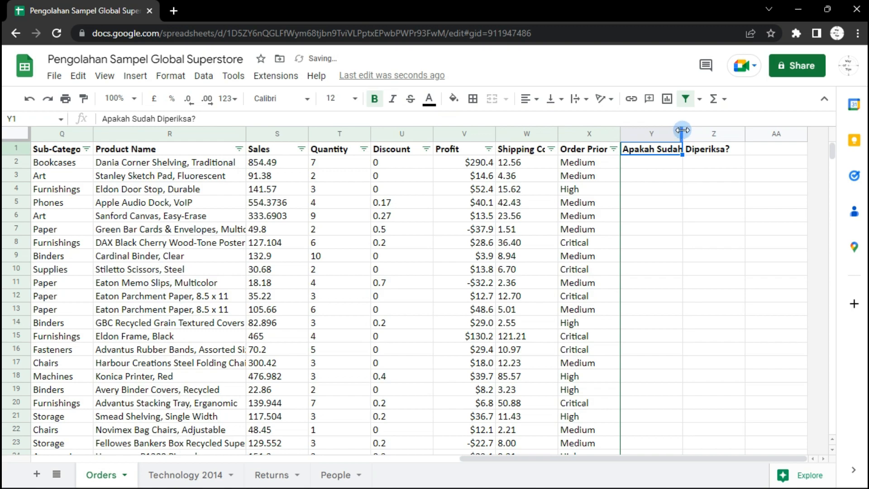
drag(683, 130, 682, 130)
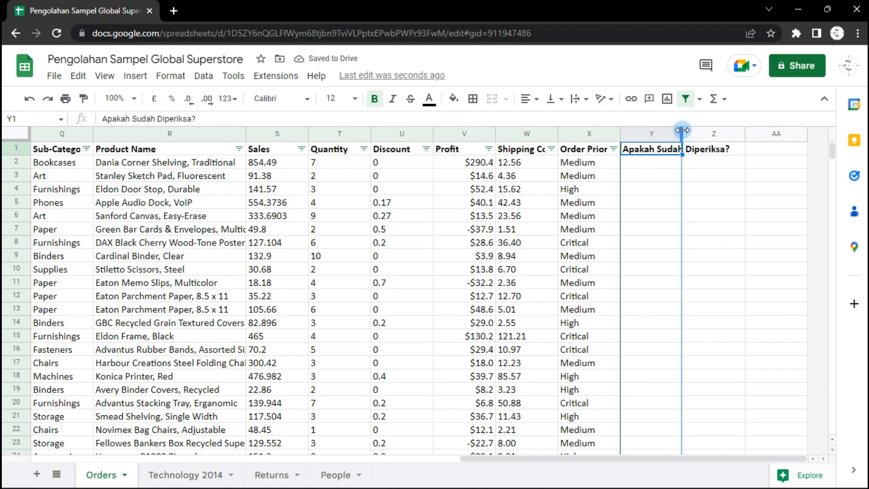
double_click(682, 130)
click(681, 180)
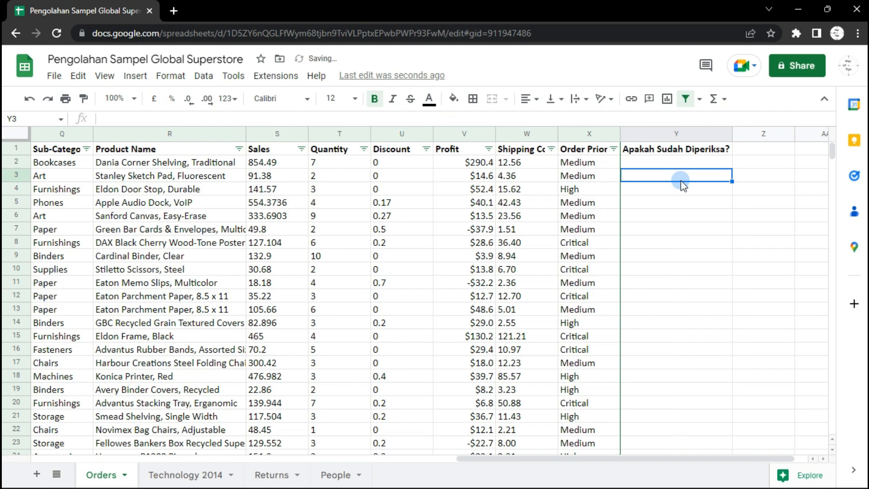
Add a data validation rule to column Y, applying it to the range Orders!Y2:Y1001
click(672, 135)
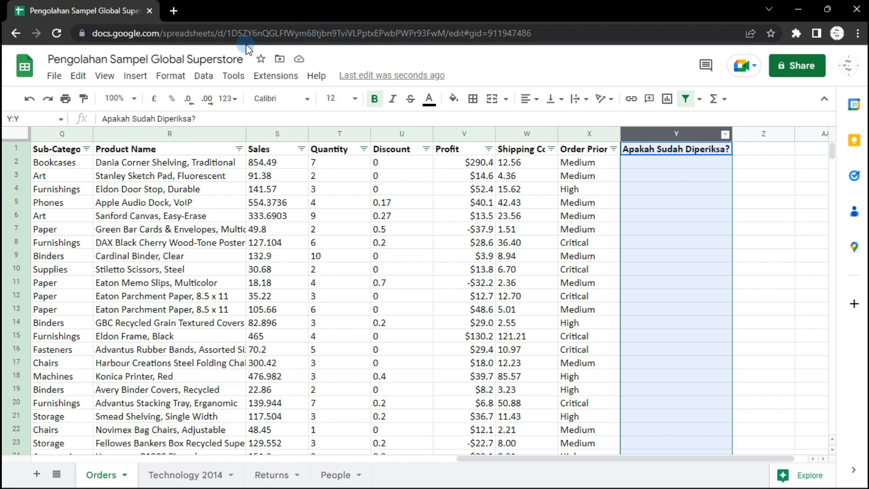
click(203, 76)
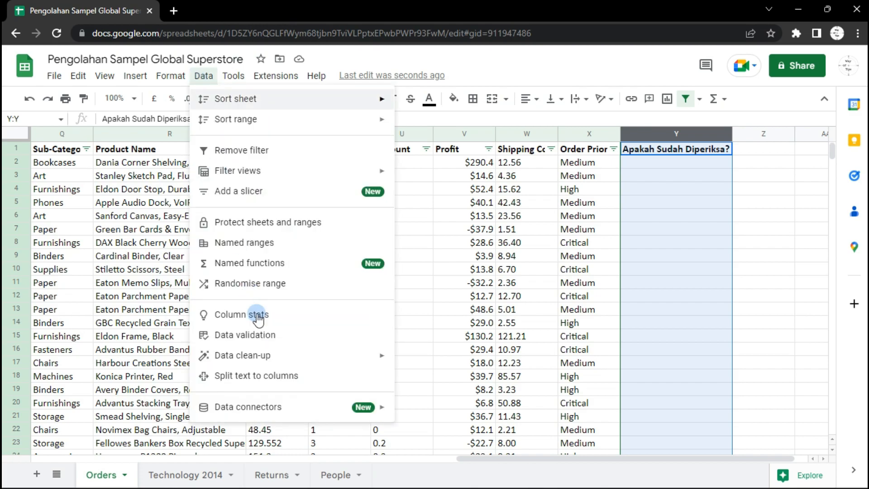
click(260, 336)
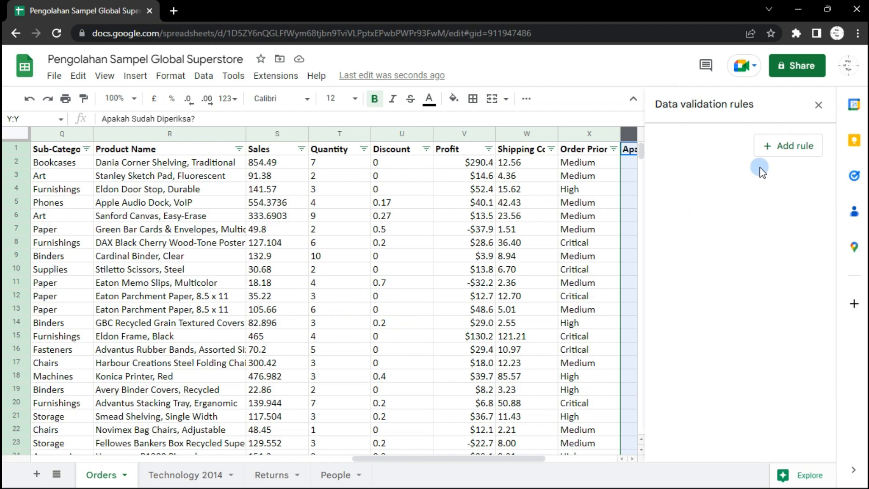
click(788, 150)
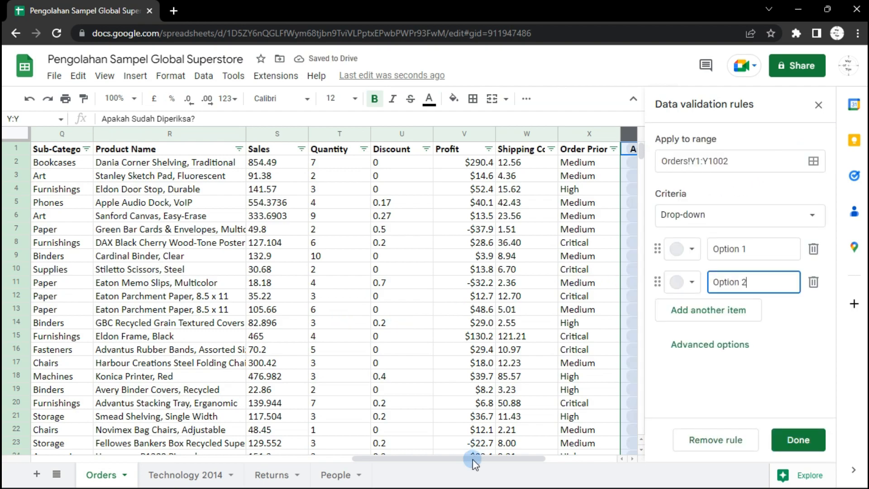
drag(473, 458, 561, 458)
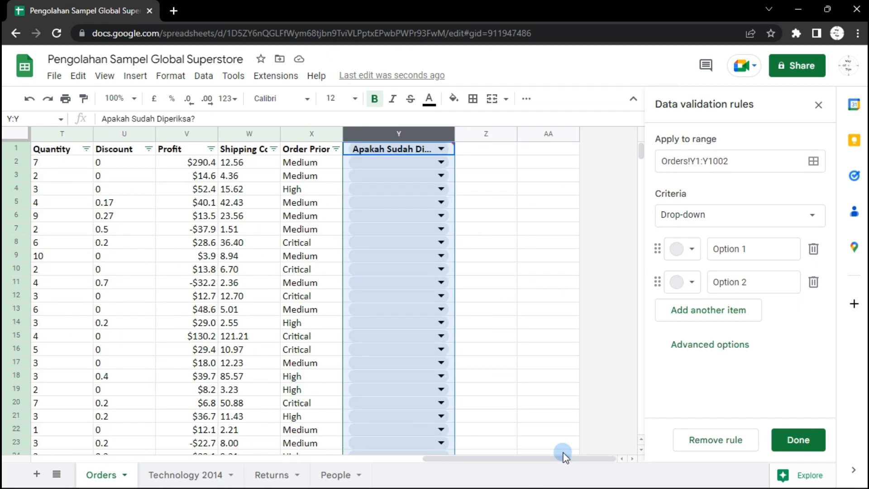
click(700, 161)
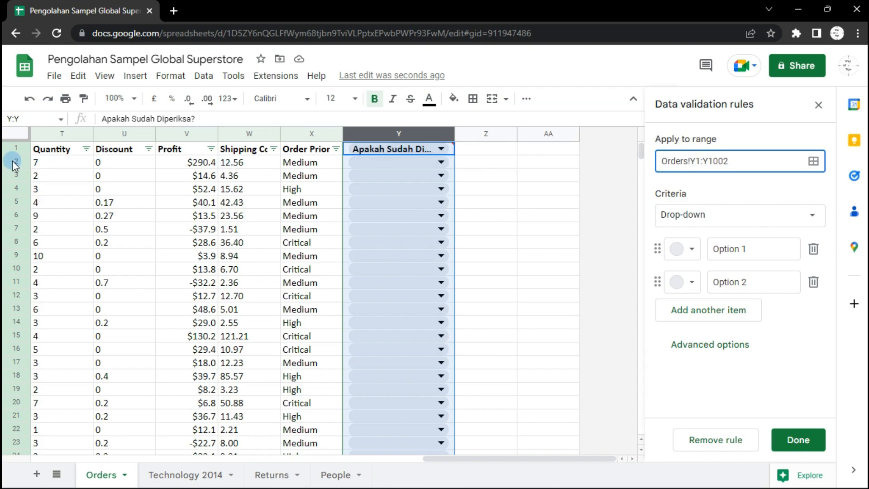
click(699, 167)
key(BackSpace)
text(2)
scroll(643, 224, down, 2)
drag(642, 401, 644, 440)
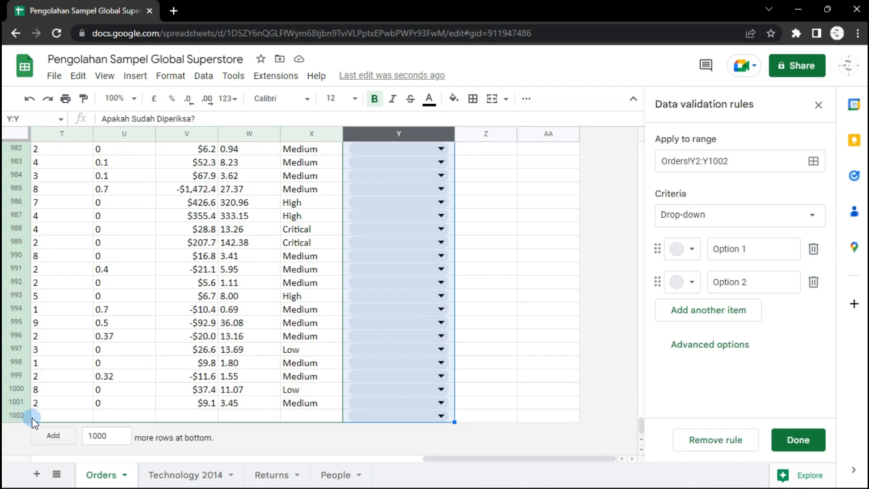
click(735, 161)
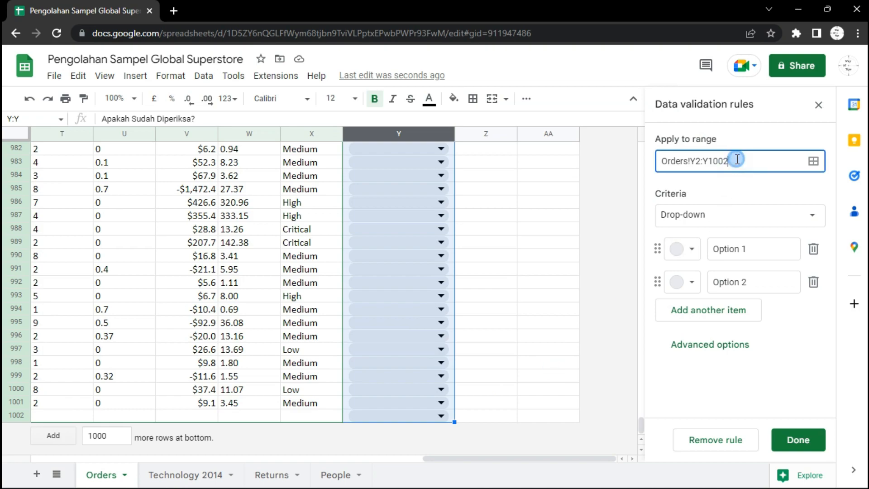
click(713, 185)
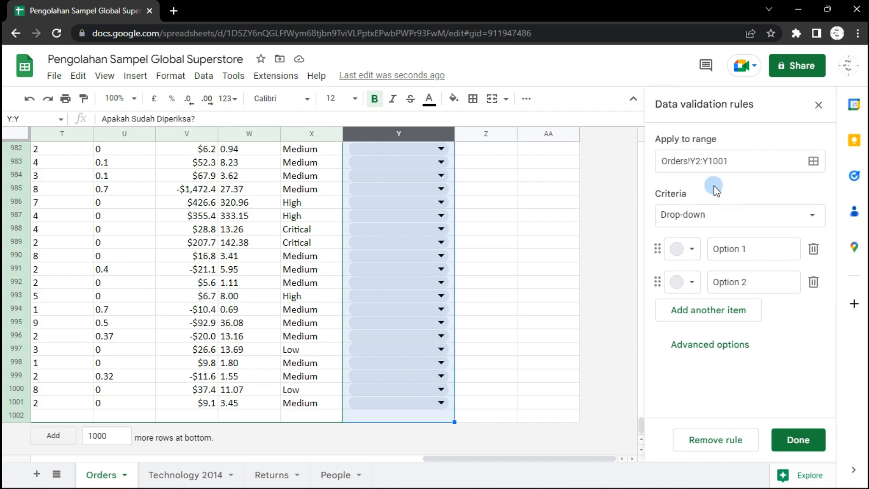
Keep the Drop-down criteria and set its two options to Yes and No
click(683, 219)
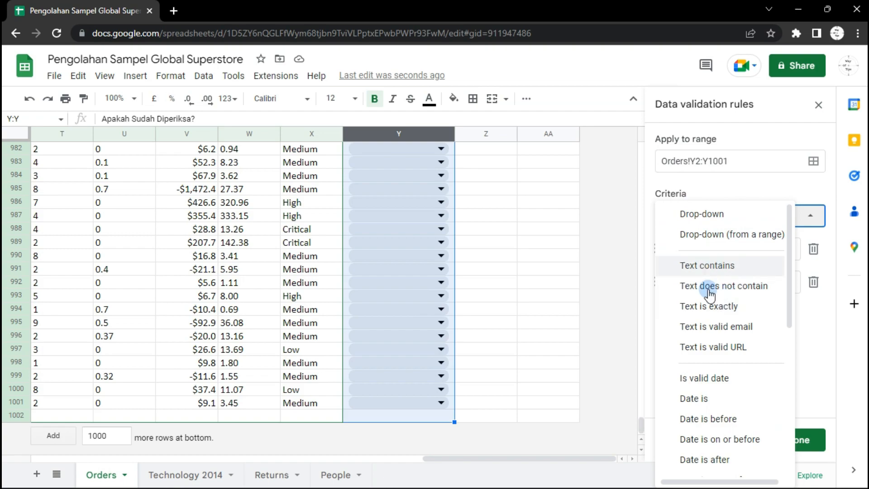
click(732, 189)
click(748, 248)
drag(750, 250, 709, 252)
click(709, 251)
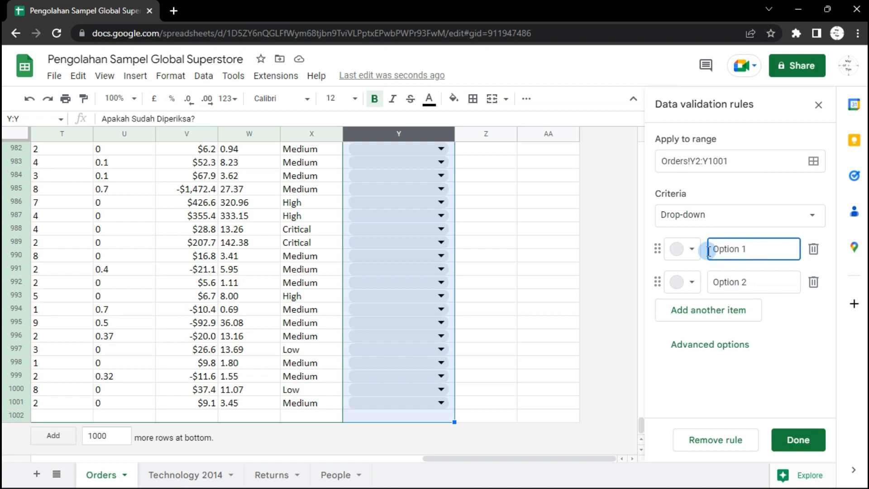
text(Yes)
key(shift+End)
key(BackSpace)
drag(758, 282, 709, 283)
text(No)
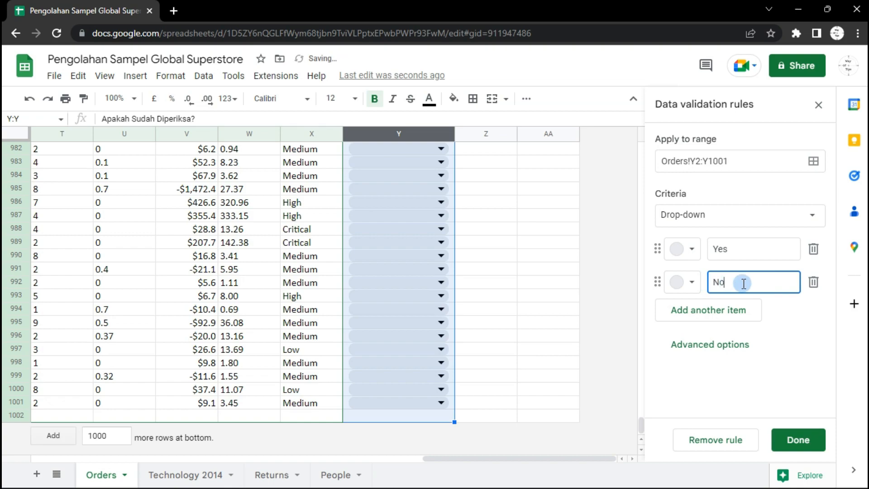
Colour the Yes option dark green and the No option dark red
click(801, 326)
click(689, 250)
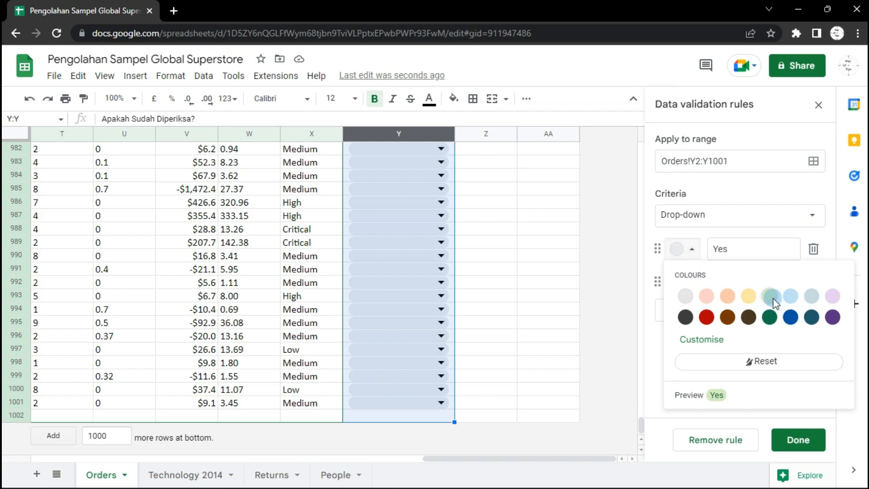
click(773, 297)
click(680, 249)
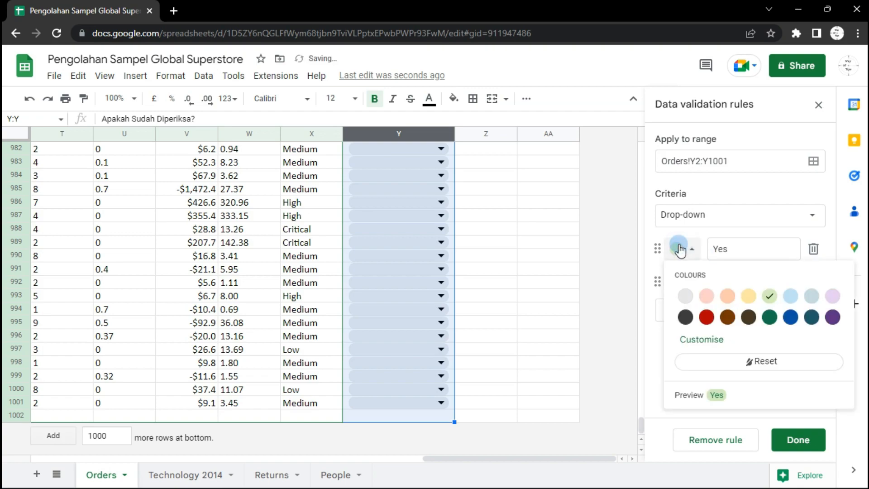
click(769, 317)
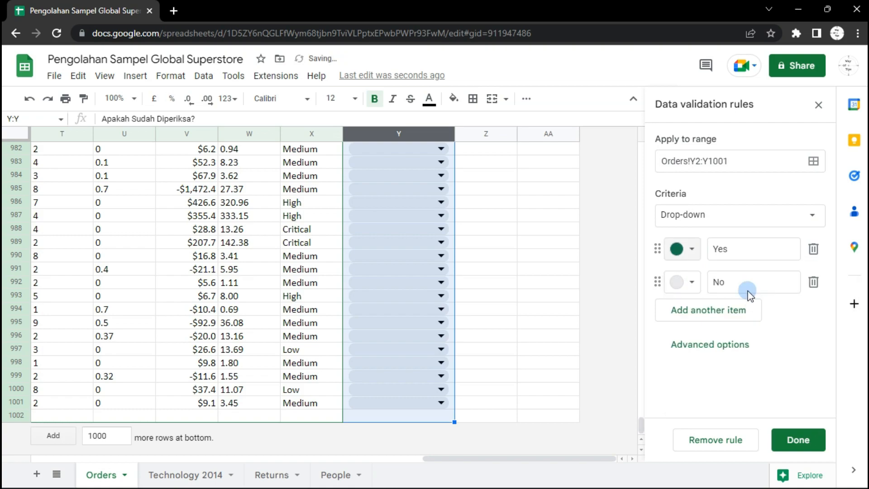
click(688, 282)
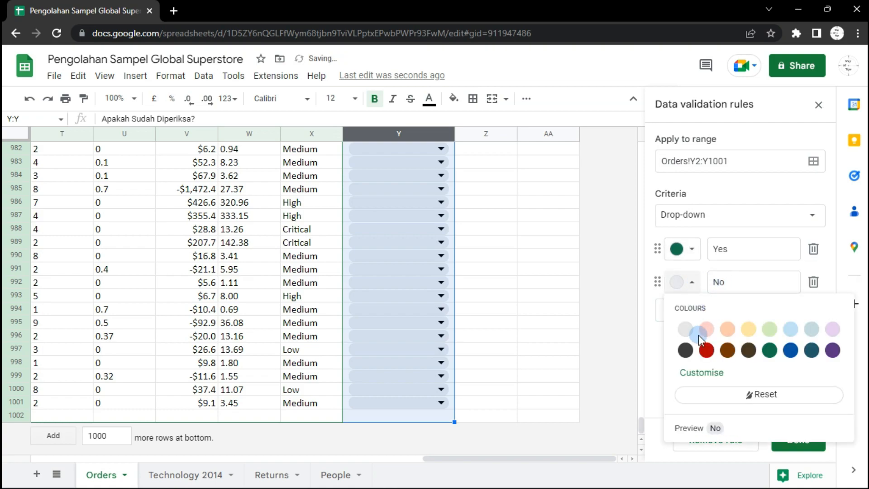
click(707, 350)
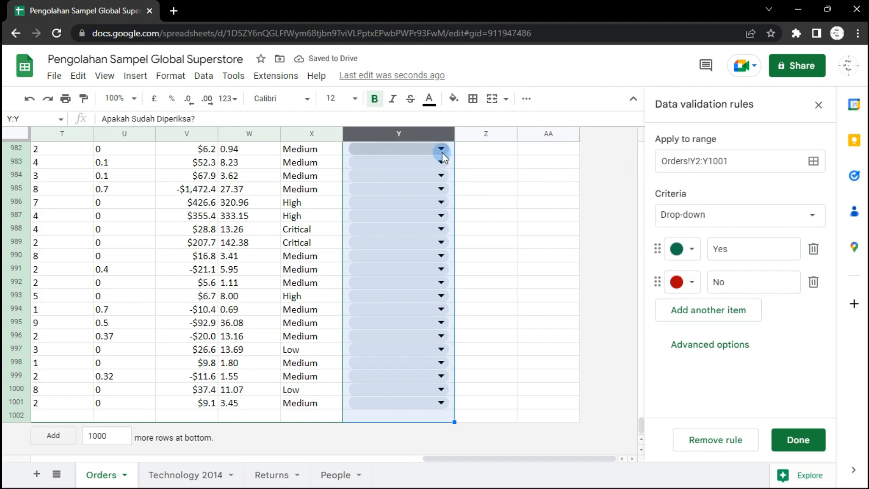
Save the drop-down validation rule
drag(641, 432, 642, 152)
click(528, 322)
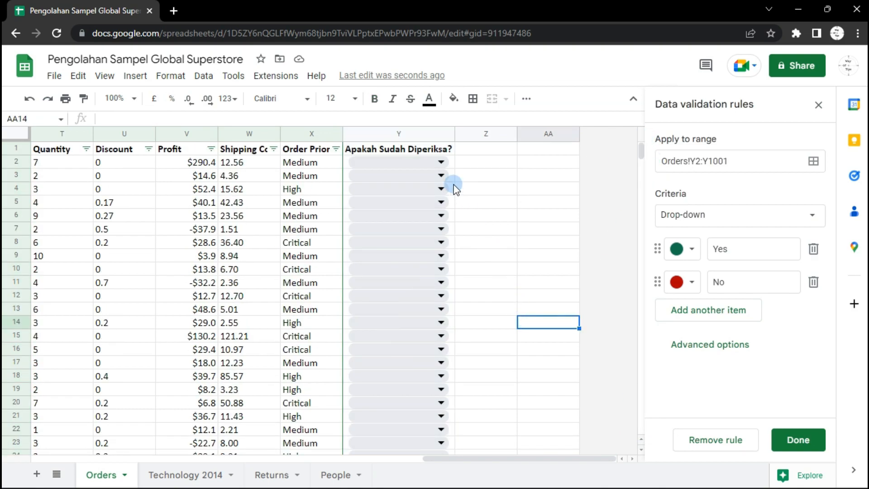
click(441, 164)
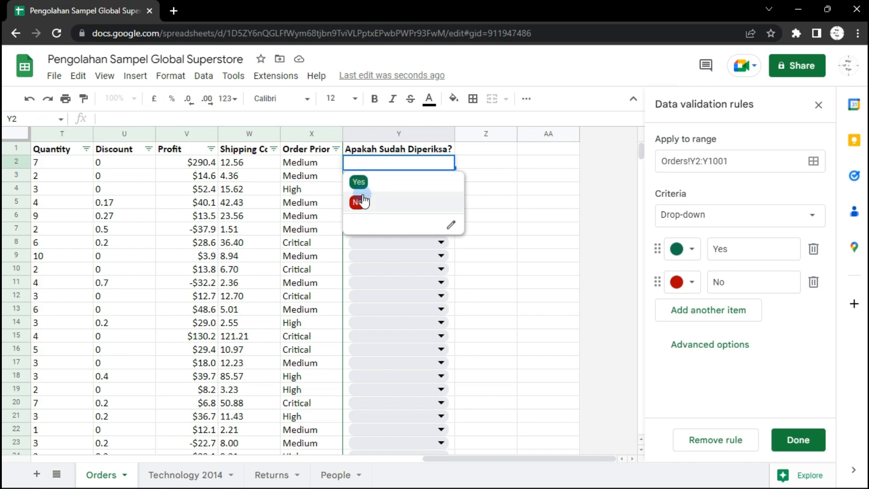
click(792, 438)
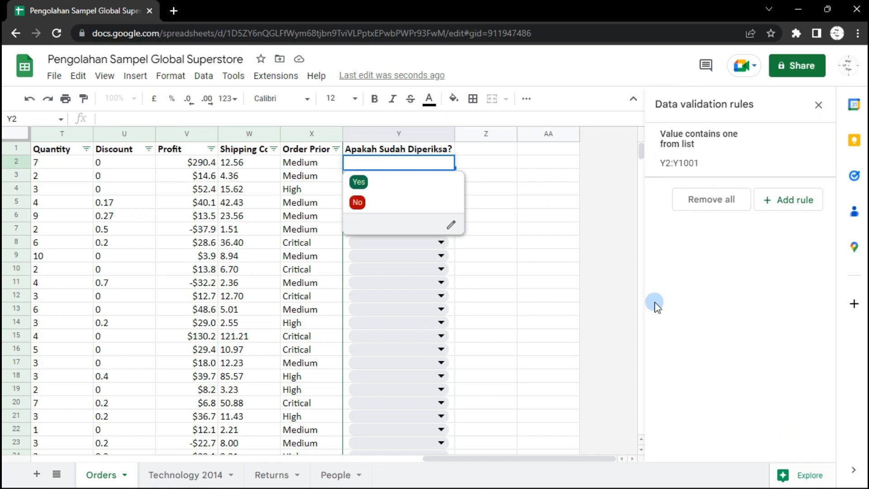
Choose Yes, Yes, No, No and Yes from the drop-downs in cells Y2 to Y6
click(524, 180)
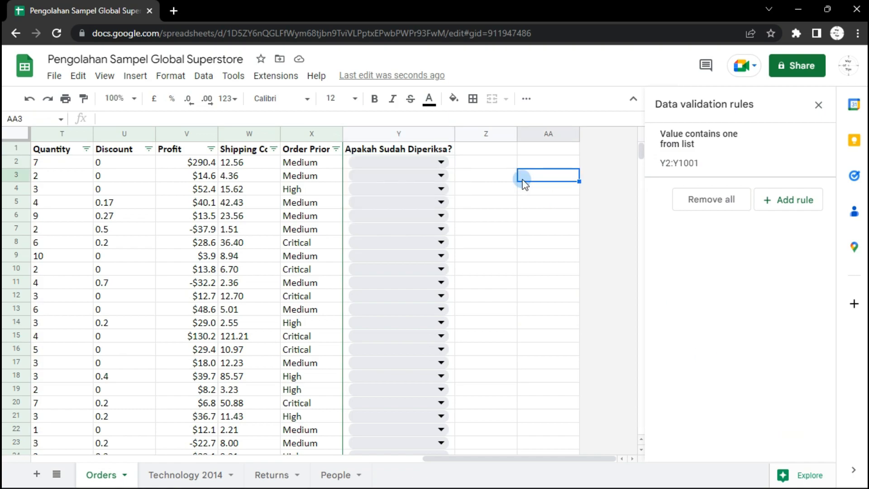
click(442, 164)
click(363, 182)
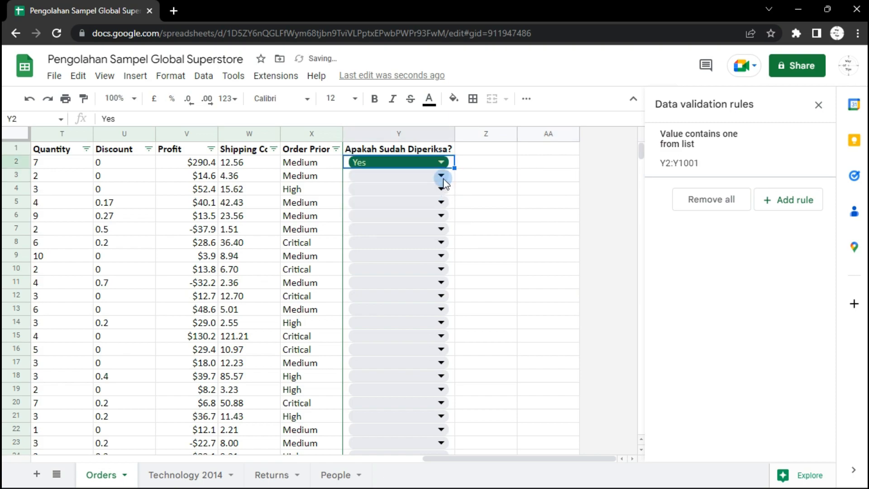
click(442, 176)
click(375, 196)
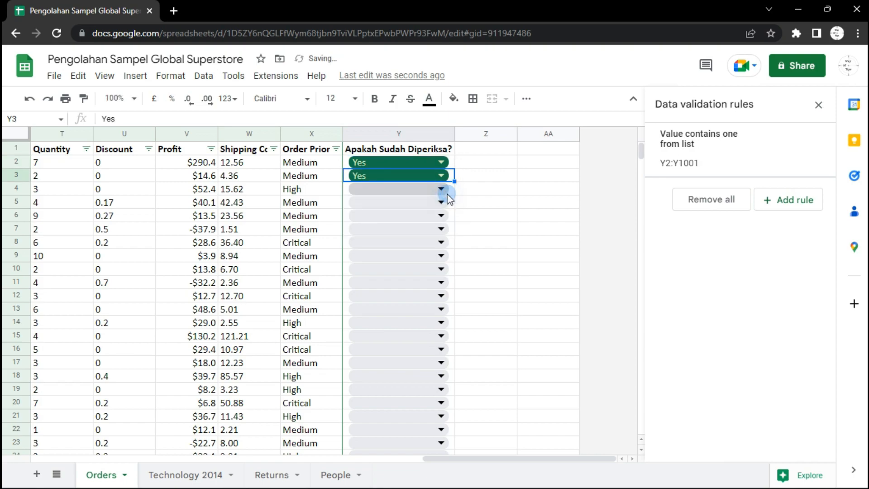
click(447, 194)
click(401, 231)
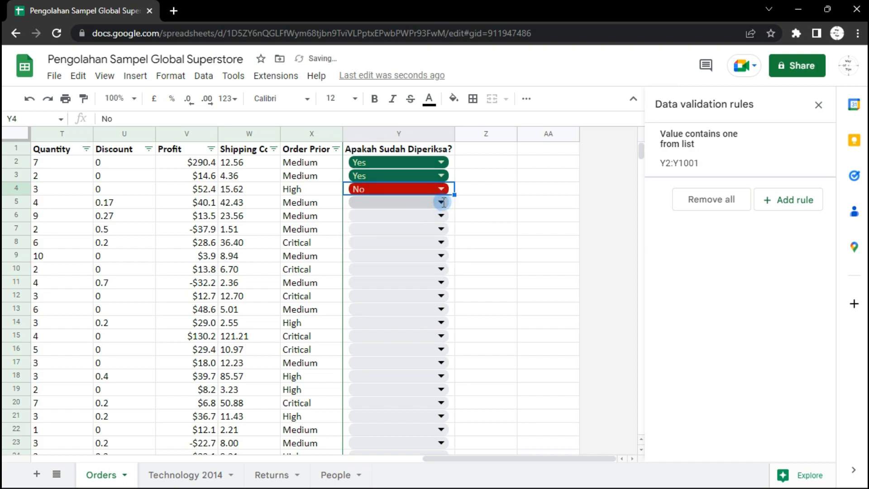
click(442, 203)
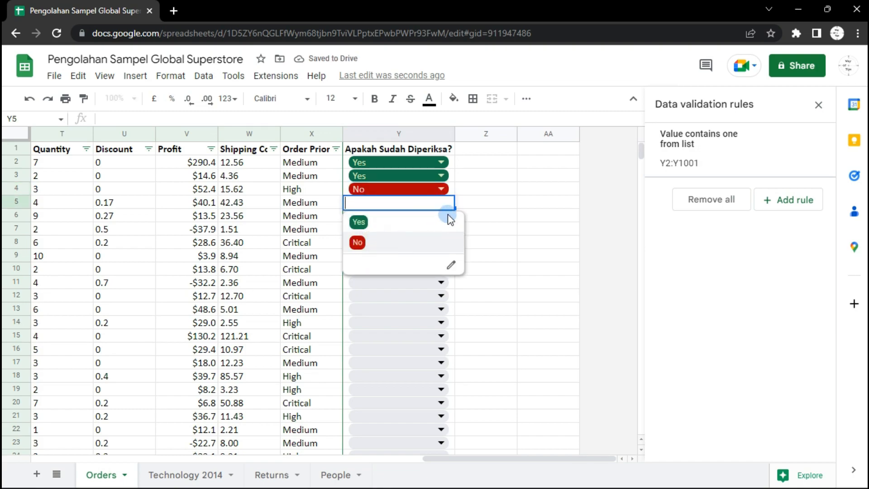
key(Return)
click(417, 221)
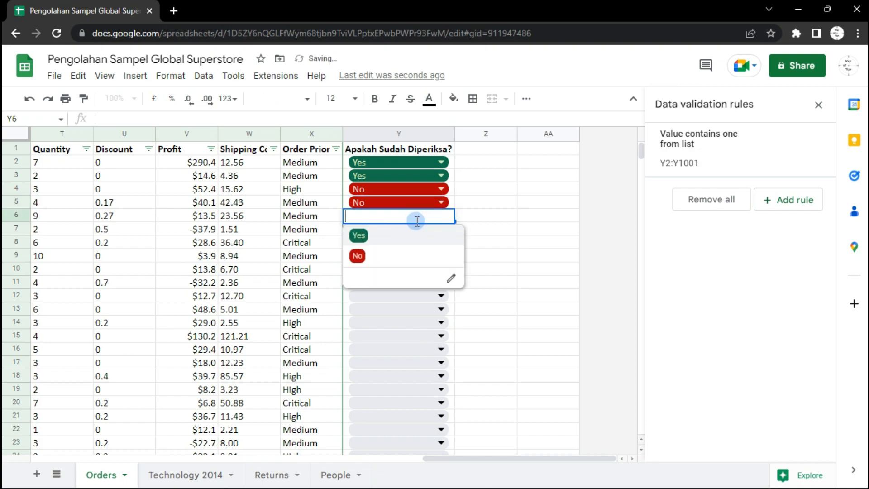
click(383, 235)
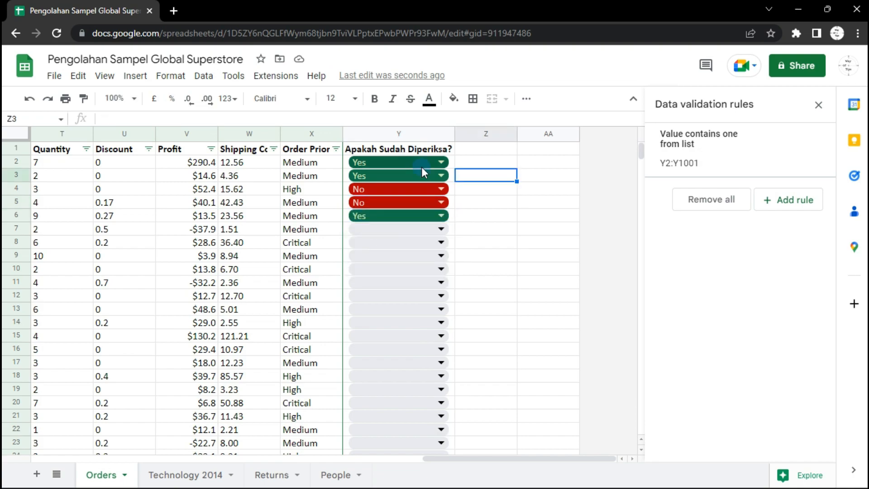
Copy the whole Apakah Sudah Diperiksa? column with its drop-downs into column Z
click(388, 132)
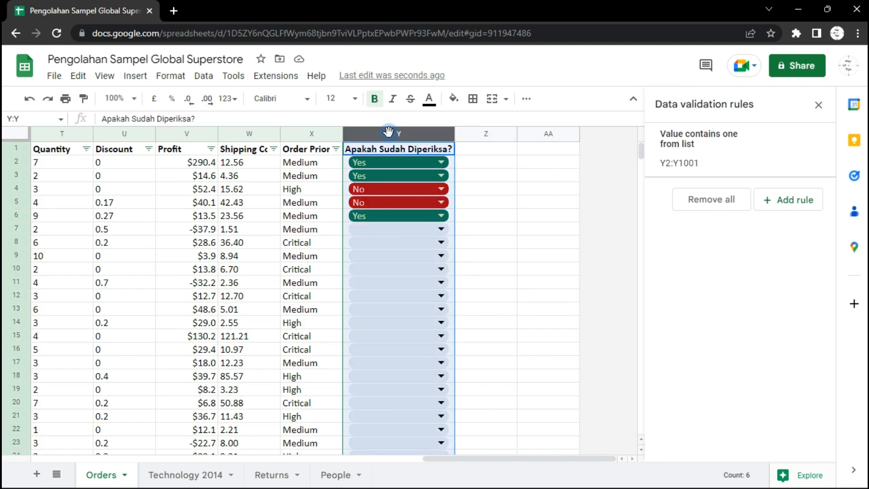
key(ctrl+c)
click(483, 154)
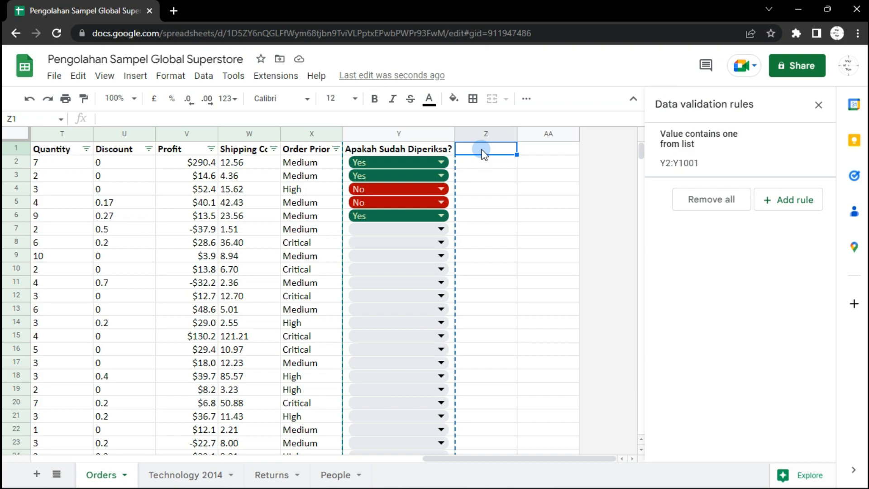
key(ctrl+v)
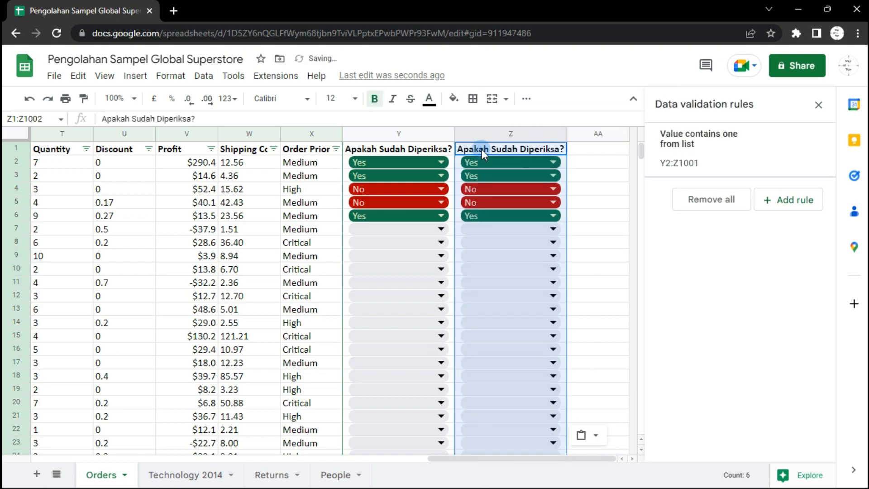
Rename the header of column Z as Valid atau tidak?
click(517, 149)
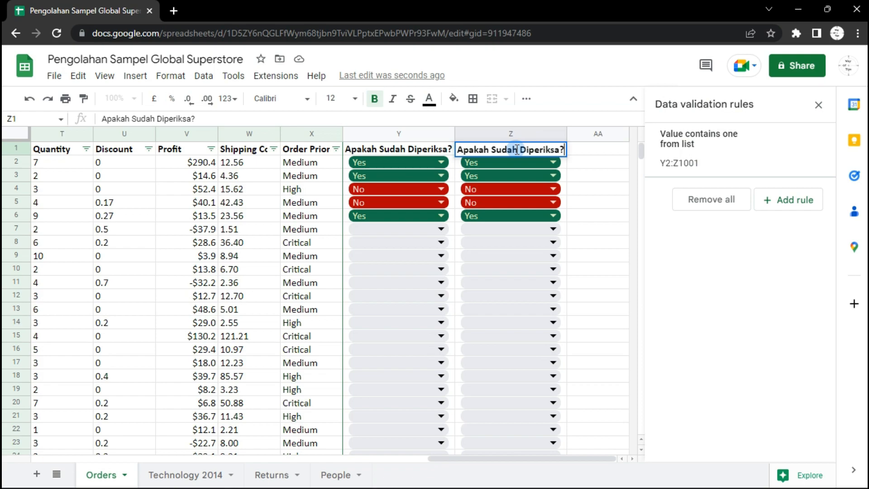
triple_click(517, 149)
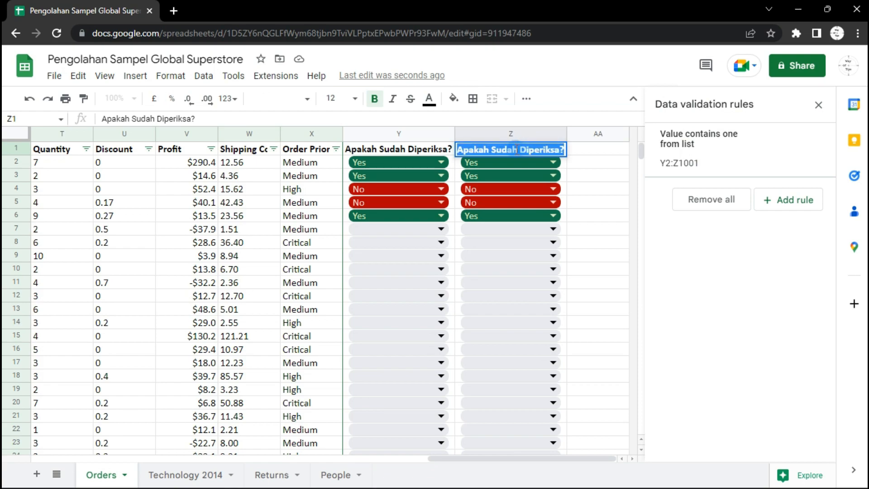
text(Valis)
key(BackSpace)
text(d )
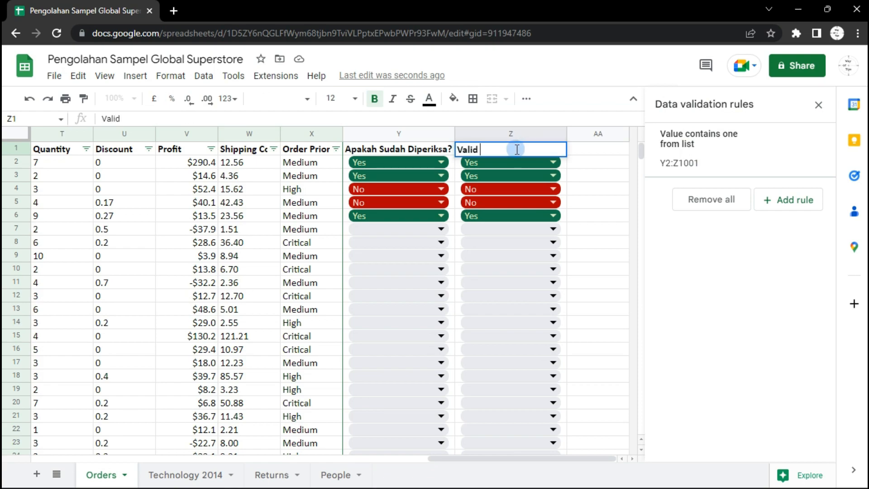
text(atau tidak)
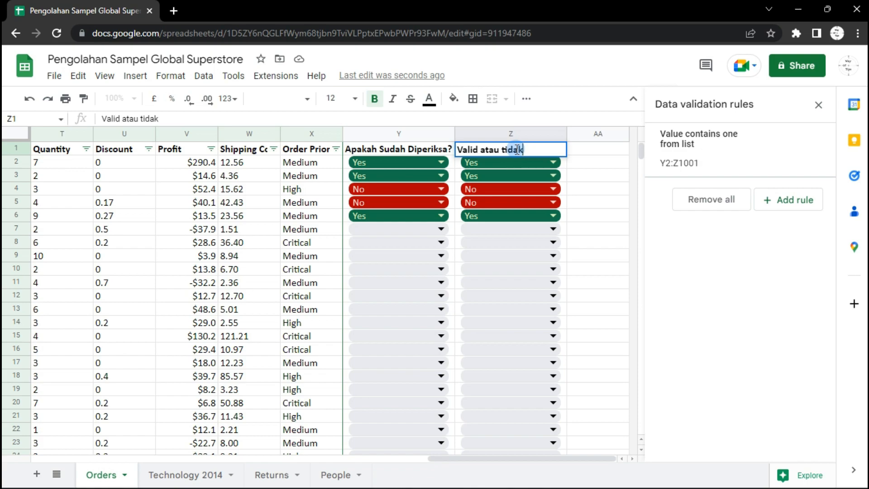
text(?)
click(608, 180)
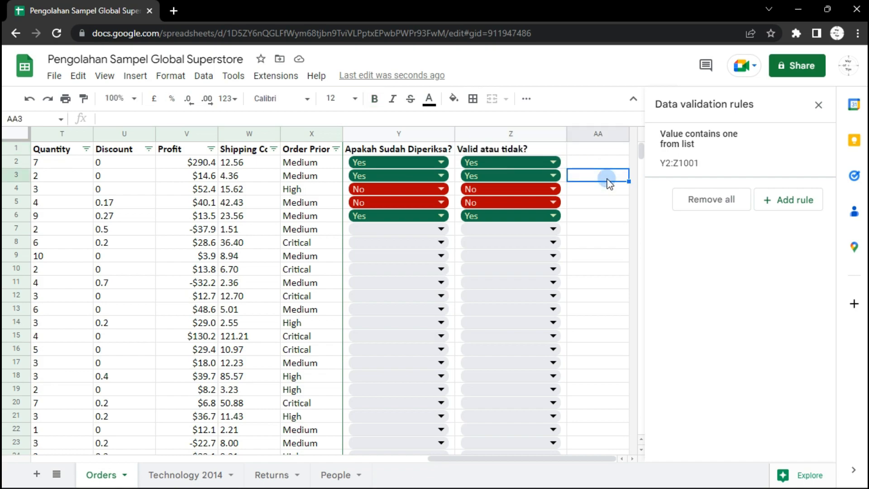